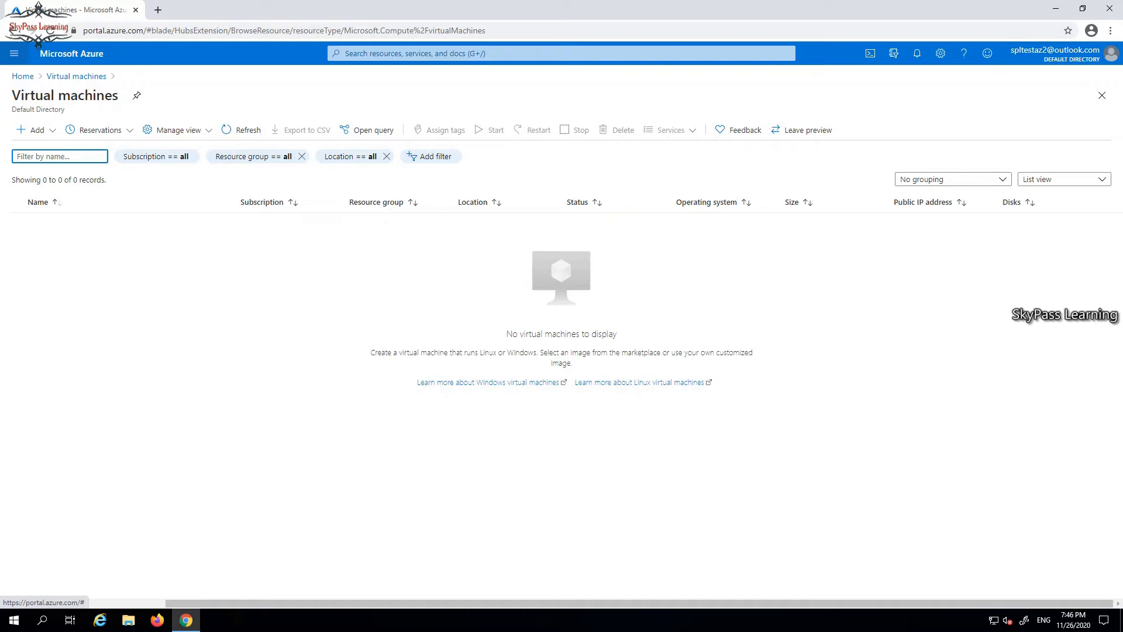
Start a new virtual machine with Add > Virtual machine on the Virtual machines page.
{"action": "left_click", "coordinate": [32, 130]}
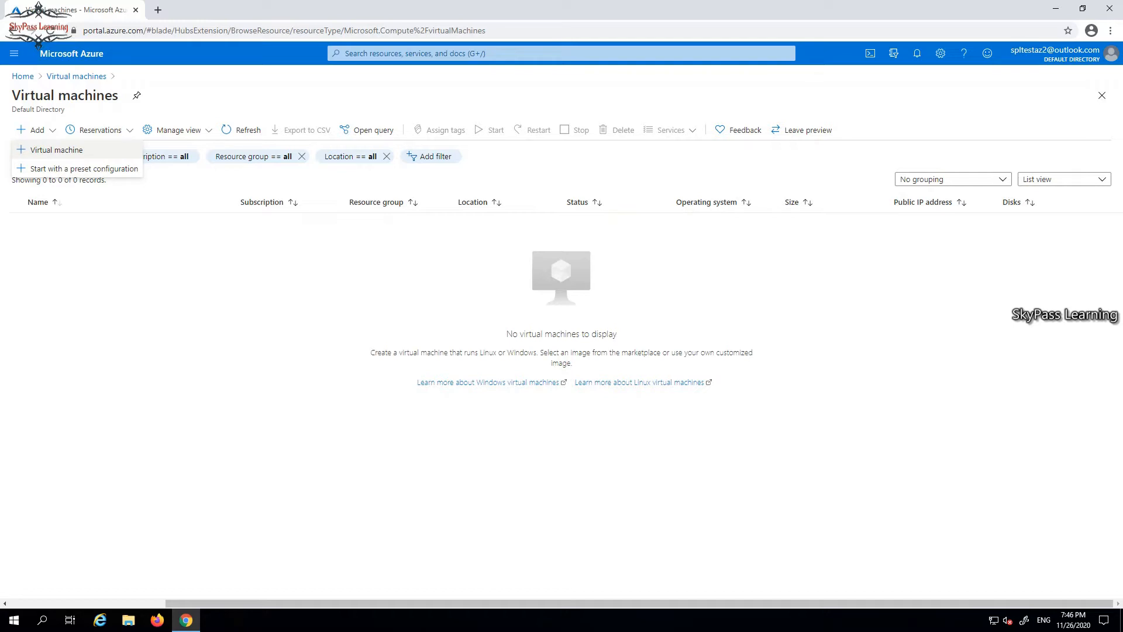
{"action": "left_click", "coordinate": [56, 150]}
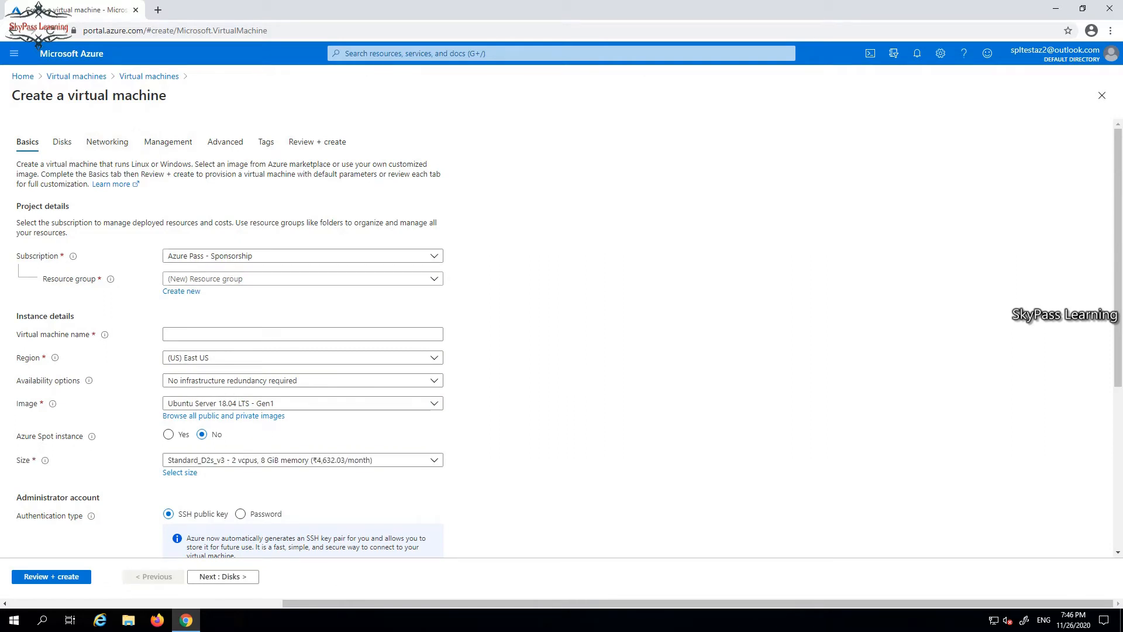
Put the VM in resource group SPLRG1, leaving the subscription unchanged.
{"action": "left_click", "coordinate": [303, 278]}
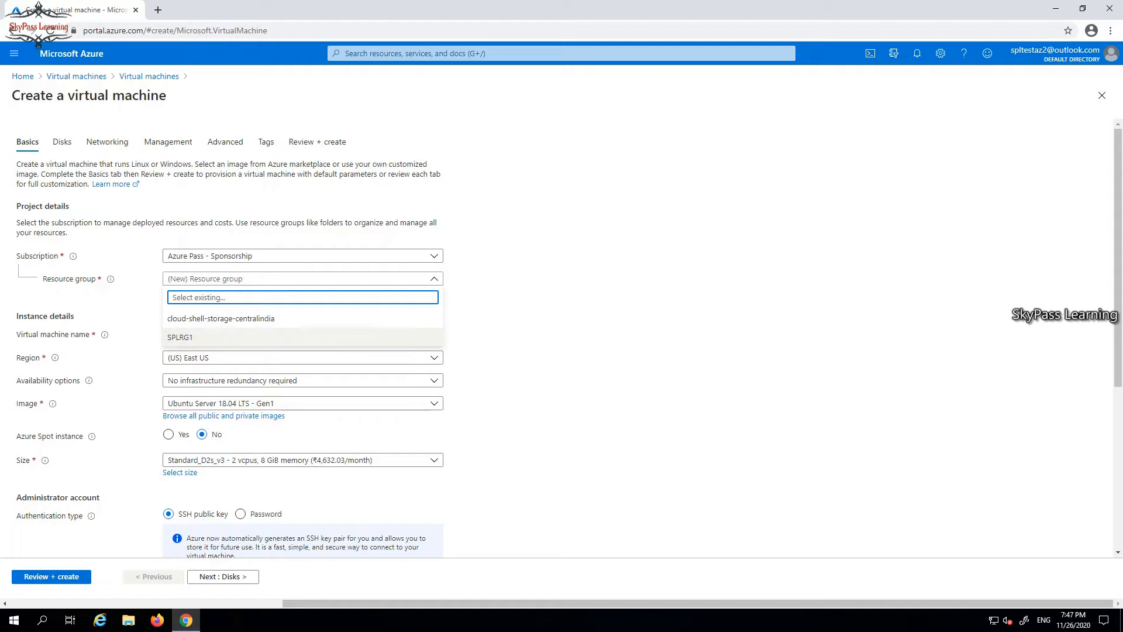
{"action": "left_click", "coordinate": [234, 338]}
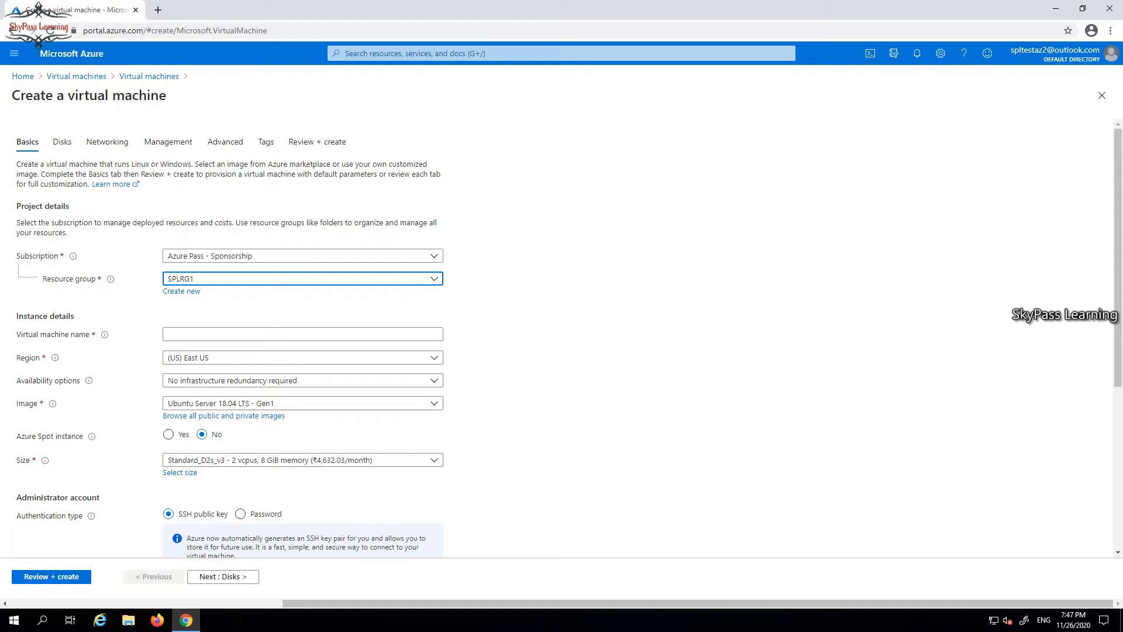
{"action": "left_click", "coordinate": [303, 255]}
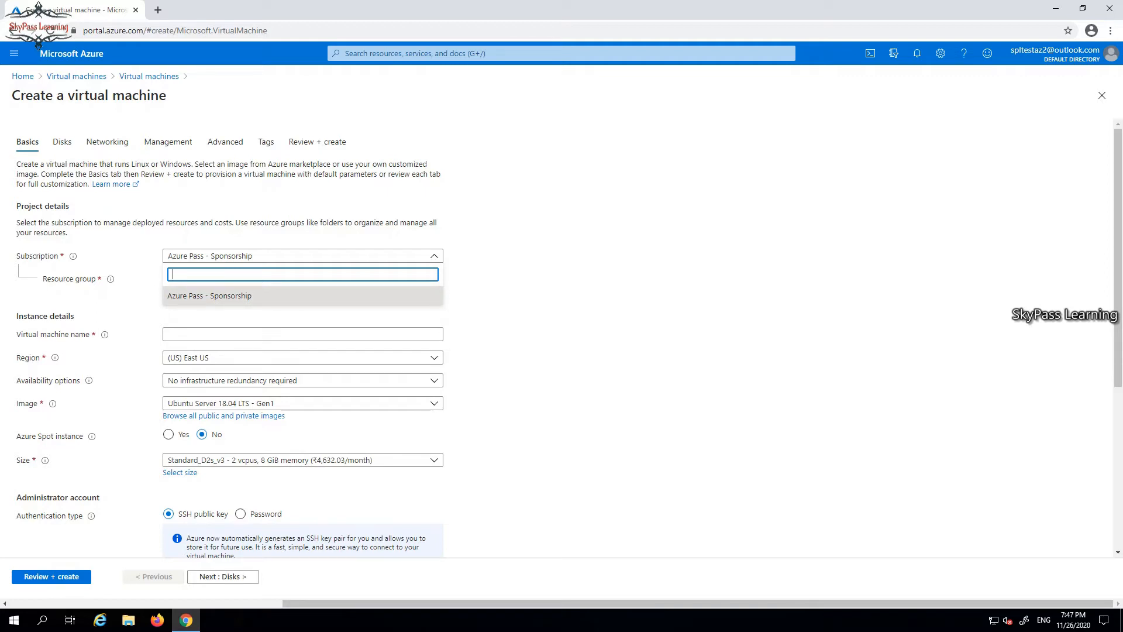
{"action": "key", "text": "Escape"}
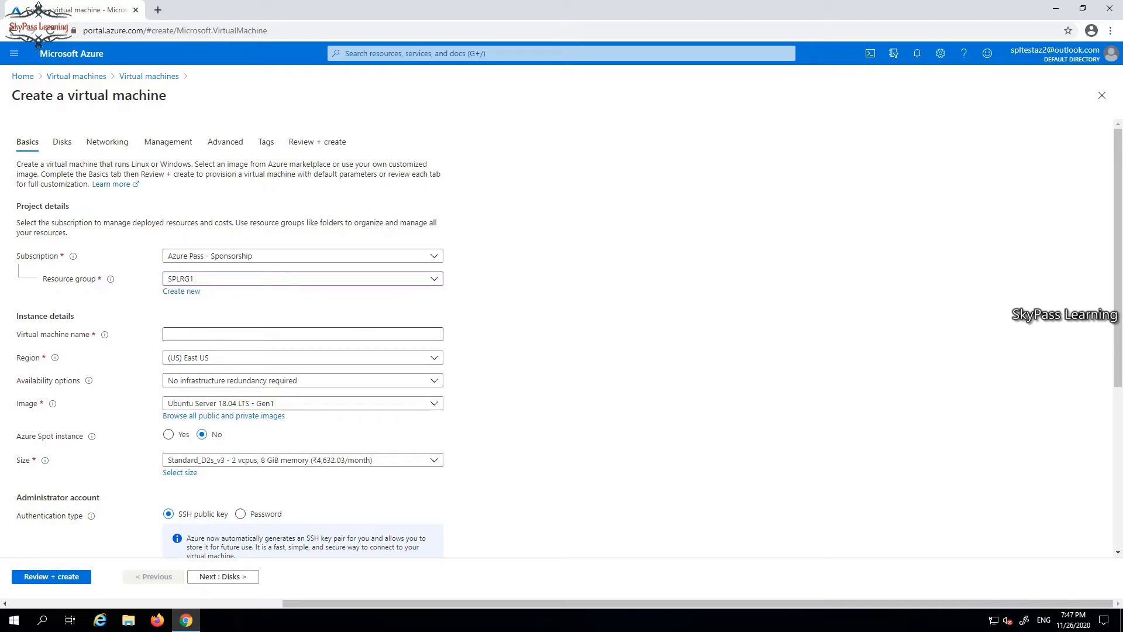
Name the virtual machine APPSVR1 and keep region (US) East US.
{"action": "left_click", "coordinate": [293, 334]}
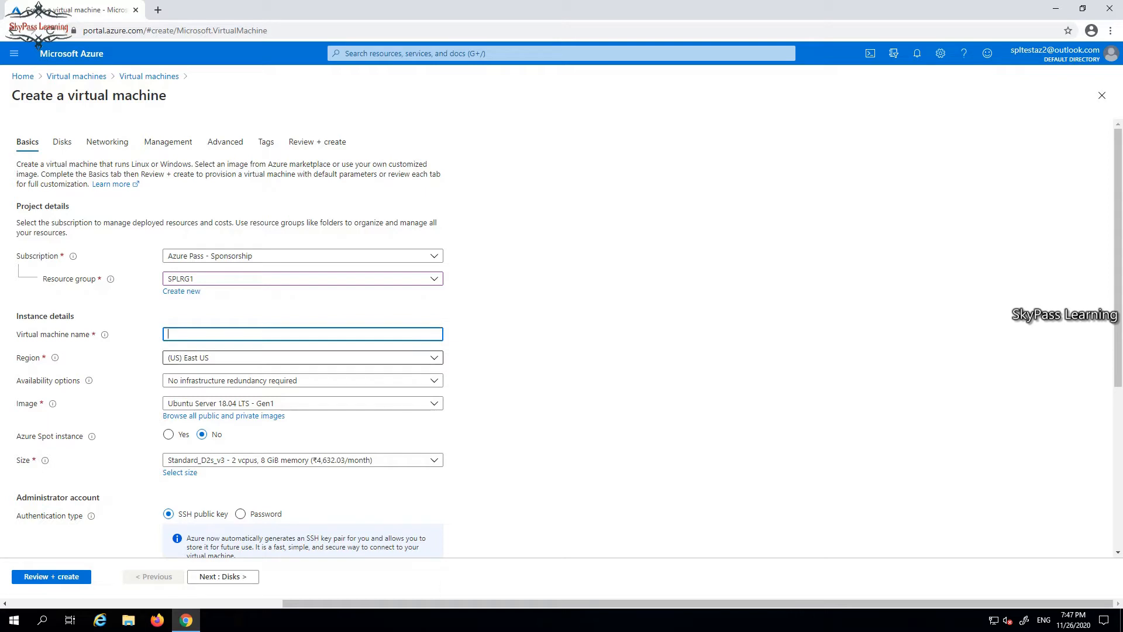
{"action": "type", "text": "APPSVR1"}
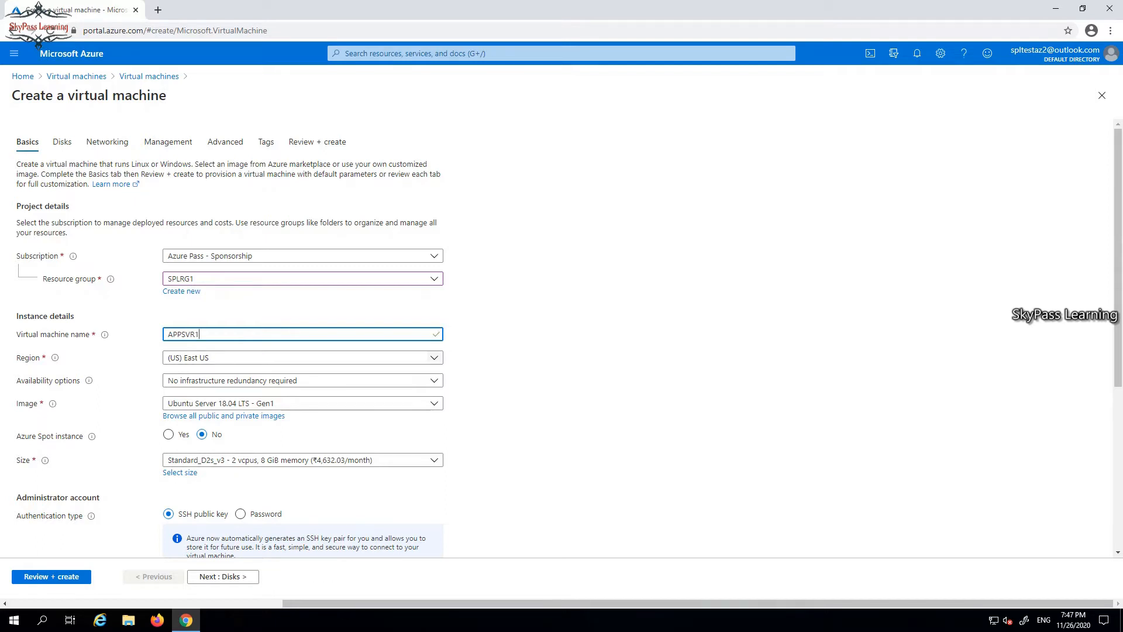
{"action": "left_click", "coordinate": [434, 357]}
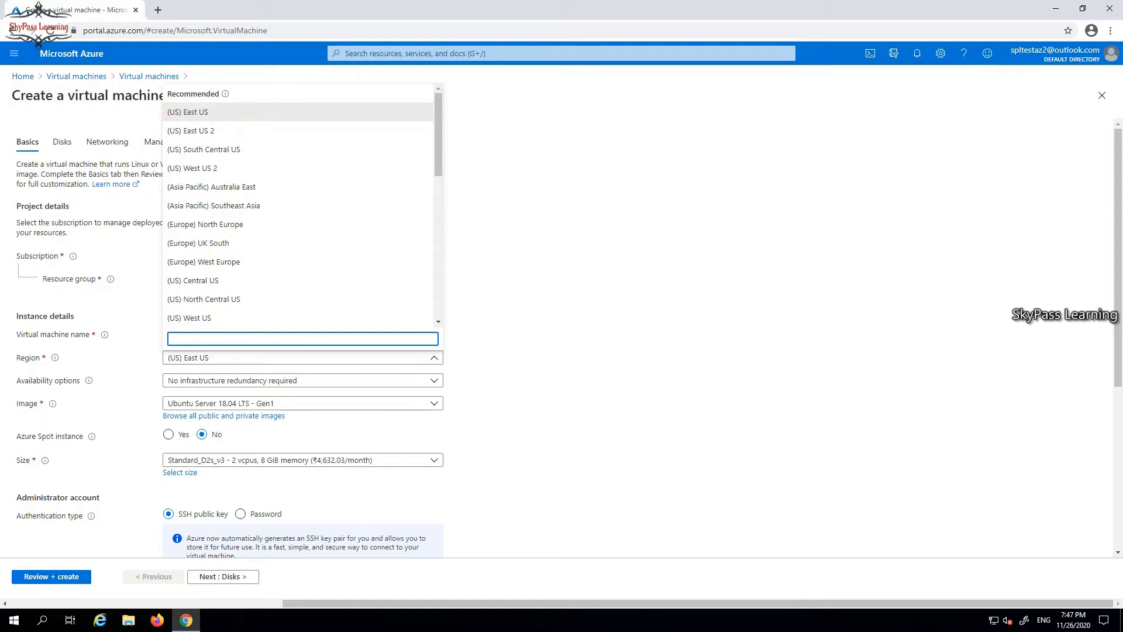
{"action": "key", "text": "Escape"}
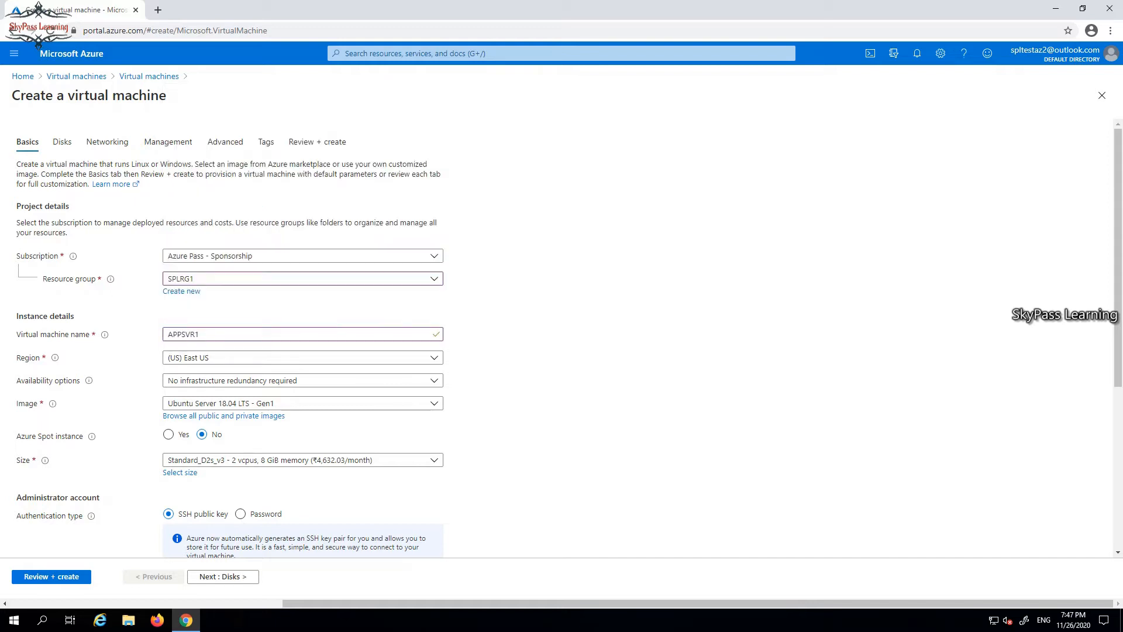
{"action": "scroll", "coordinate": [562, 339], "scroll_direction": "down", "scroll_amount": 2}
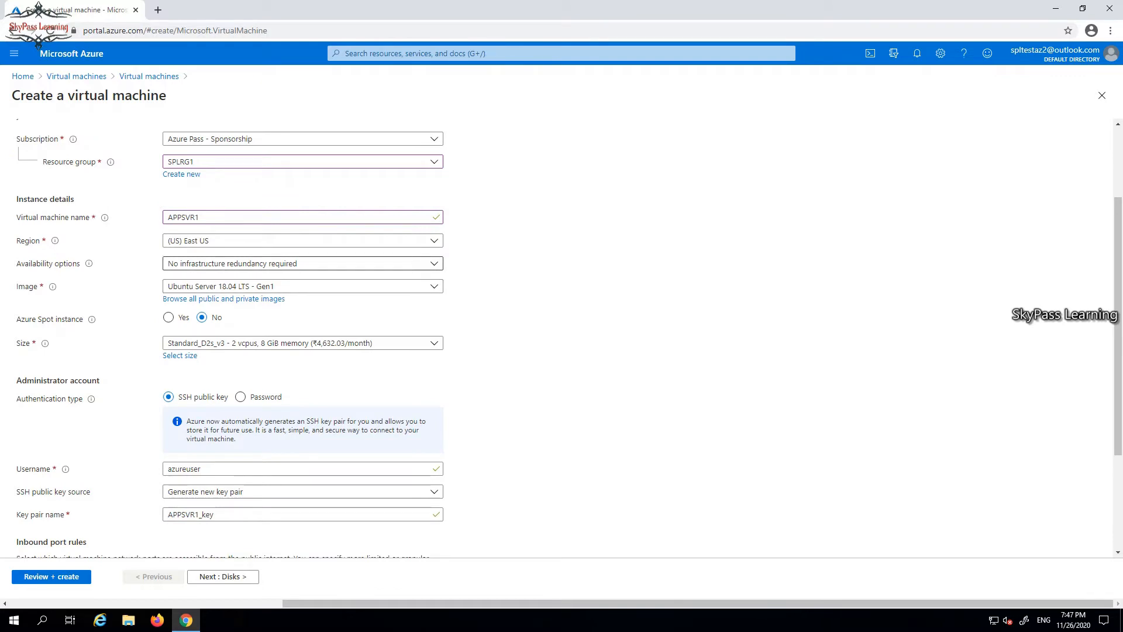
Keep no infrastructure redundancy and pick the Windows Server 2016 Datacenter - Gen1 image.
{"action": "left_click", "coordinate": [303, 264]}
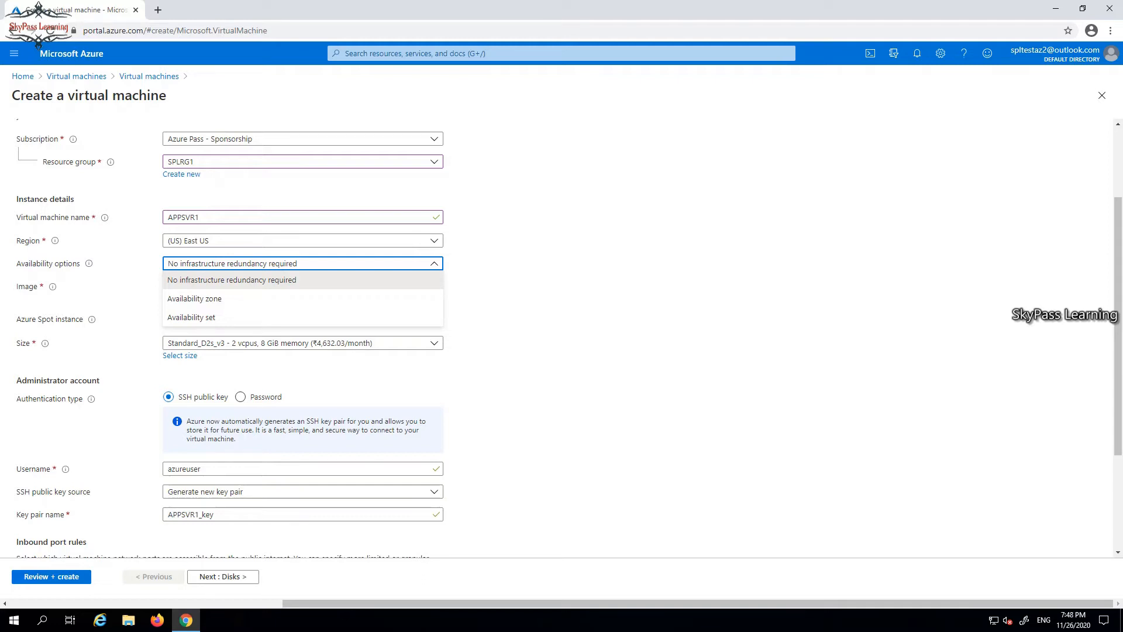
{"action": "key", "text": "Escape"}
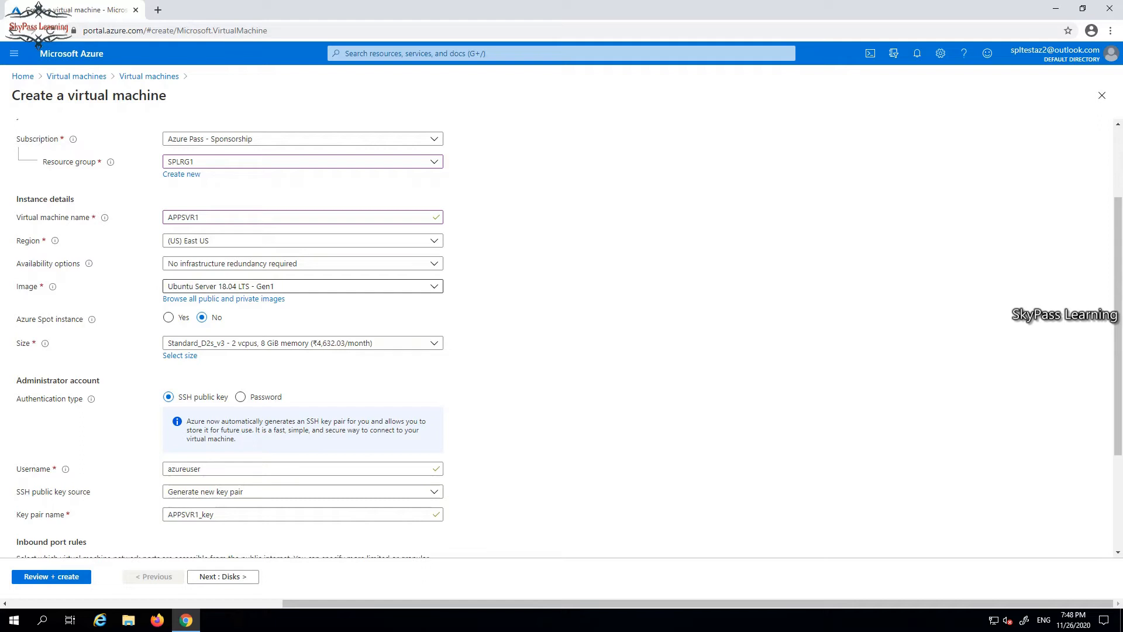
{"action": "left_click", "coordinate": [263, 286]}
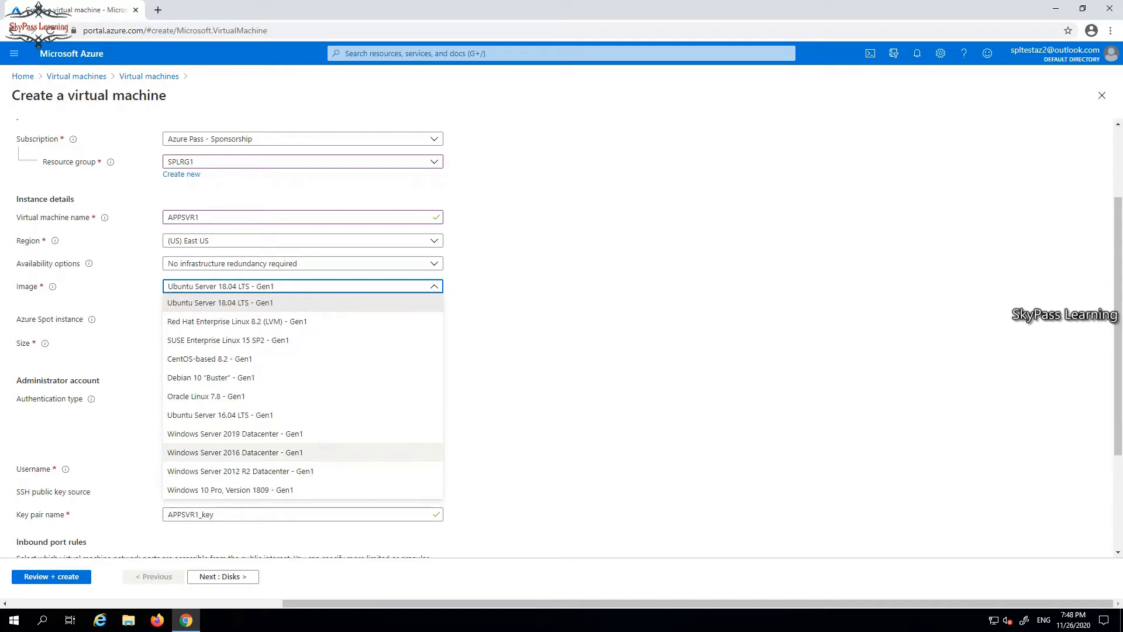
{"action": "left_click", "coordinate": [234, 452]}
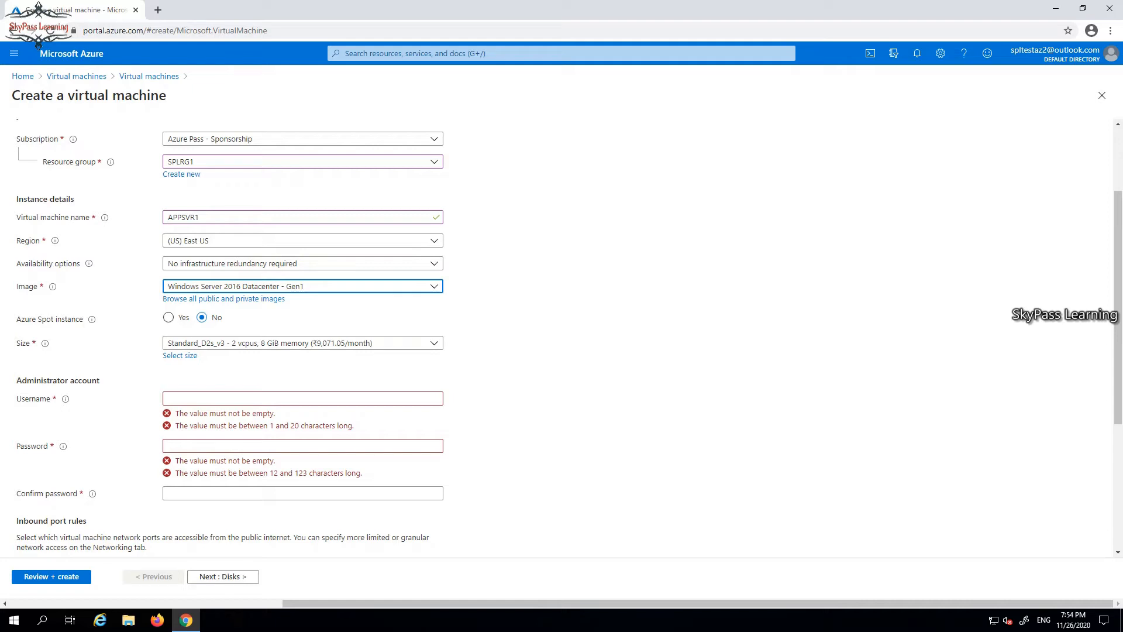
{"action": "left_click", "coordinate": [302, 342]}
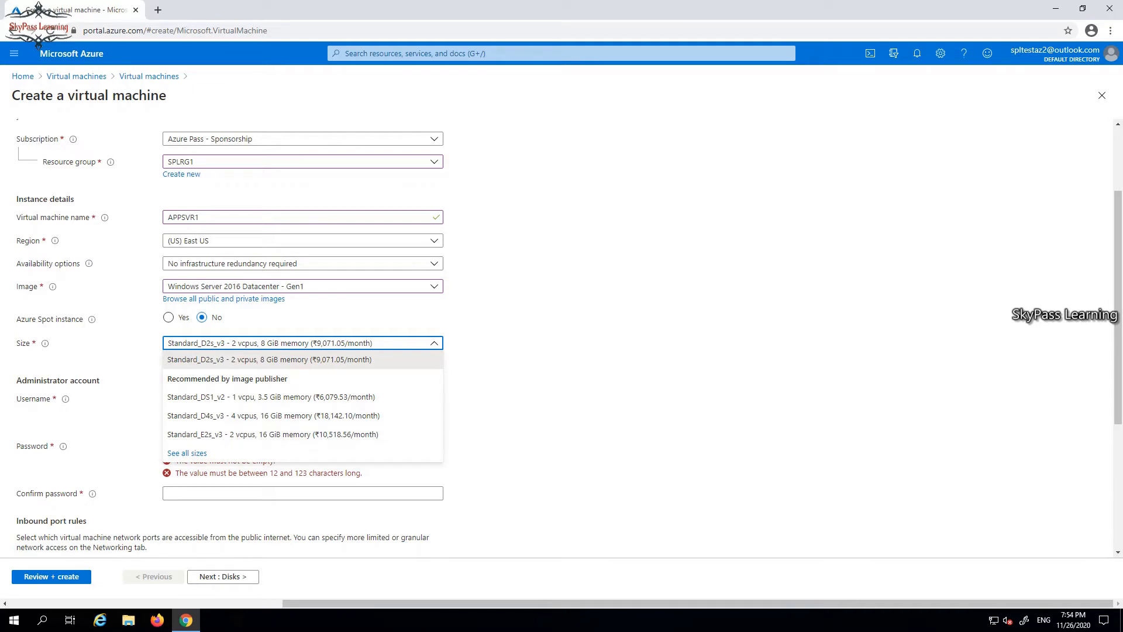
{"action": "key", "text": "Escape"}
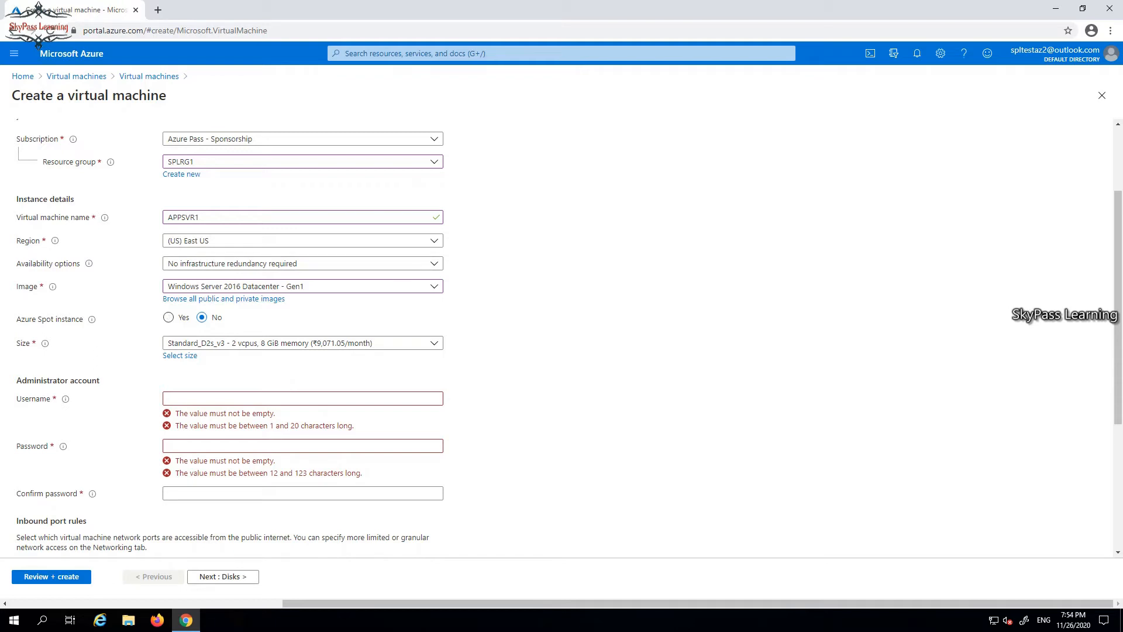
Enter the administrator username, an admin password, and the password confirmation.
{"action": "mouse_move", "coordinate": [91, 319]}
{"action": "left_click", "coordinate": [302, 398]}
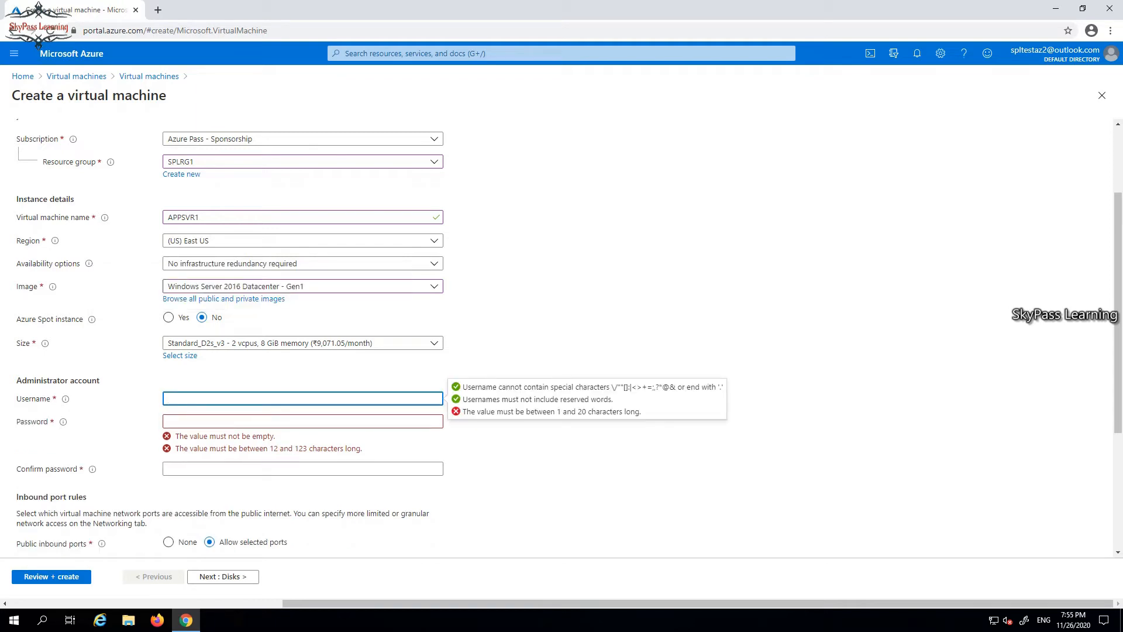
{"action": "type", "text": "sp"}
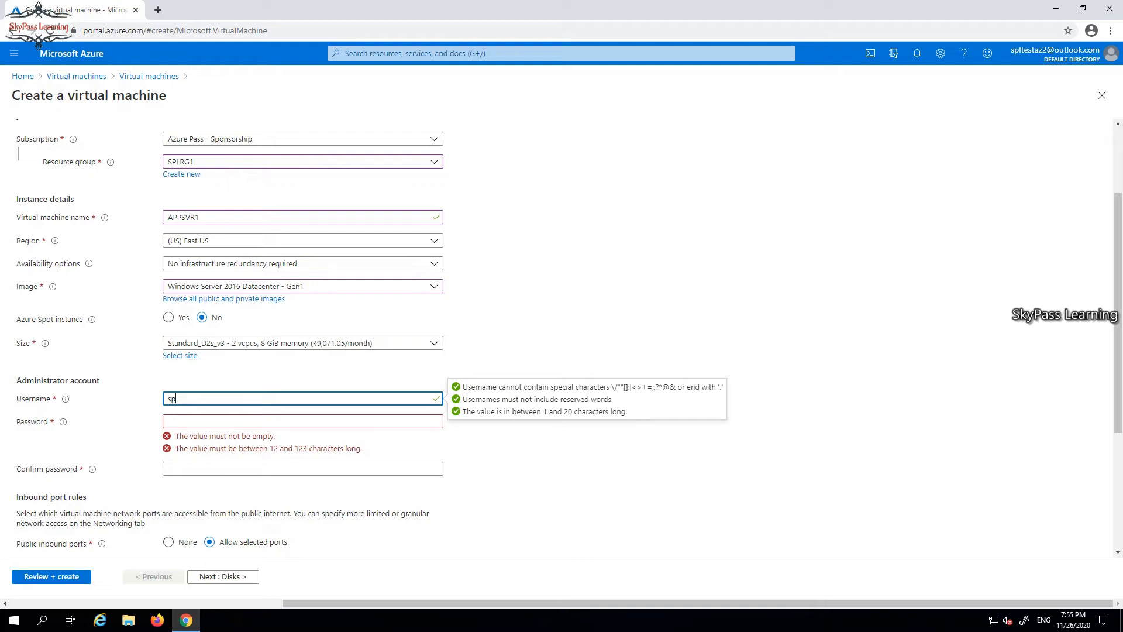
{"action": "type", "text": "ladmin"}
{"action": "left_click", "coordinate": [303, 421]}
{"action": "type", "text": "Pa$$w"}
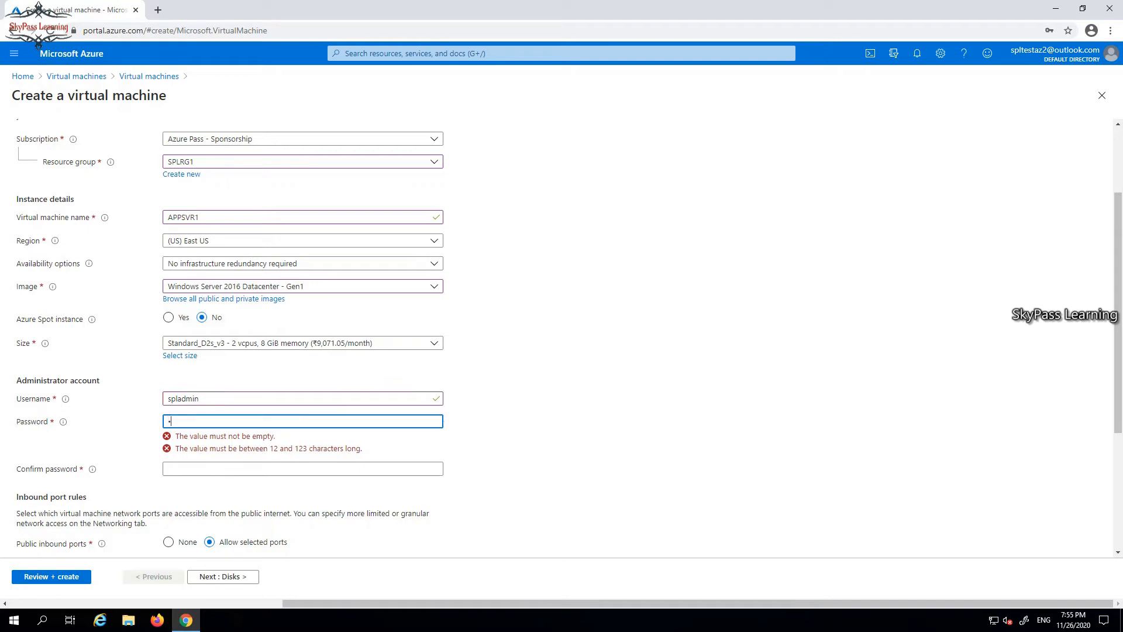
{"action": "type", "text": "0rd123"}
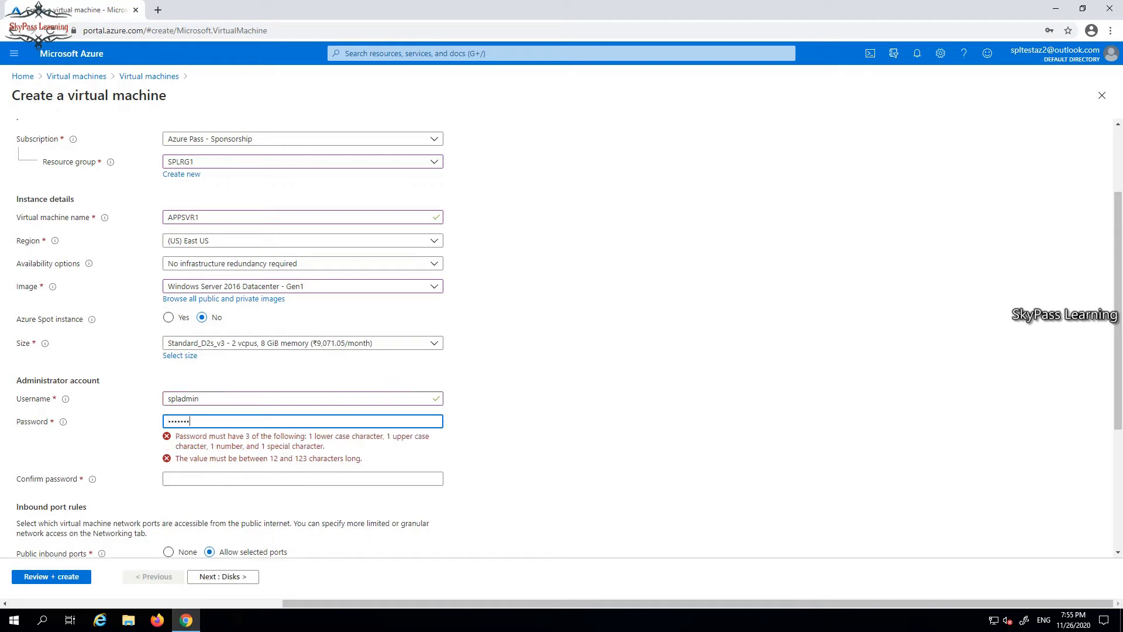
{"action": "type", "text": "4"}
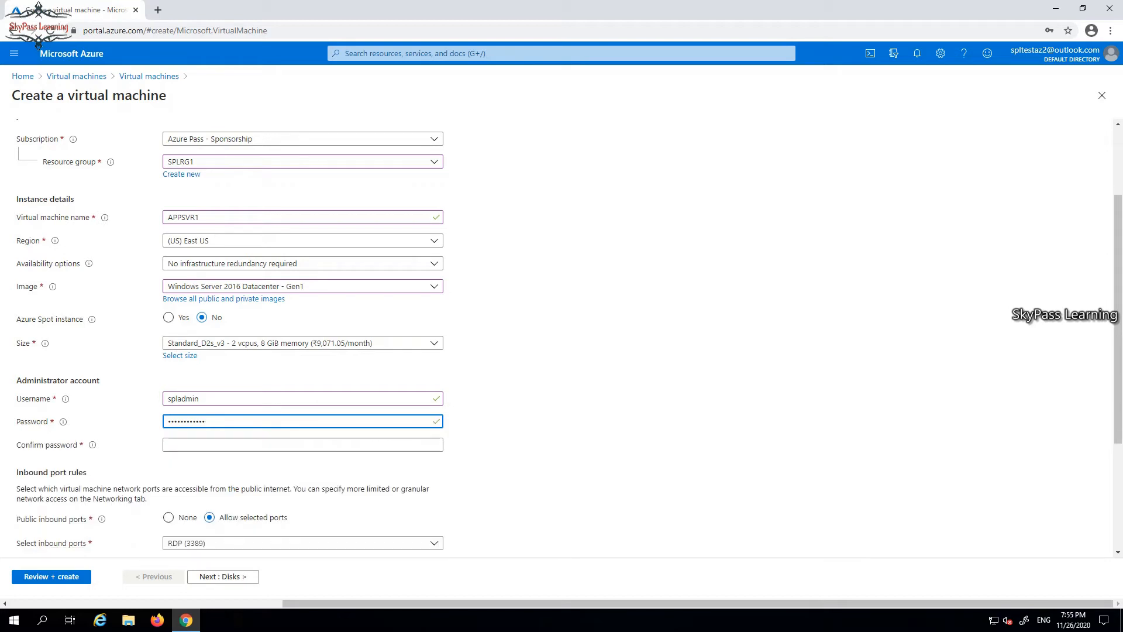
{"action": "left_click", "coordinate": [302, 445]}
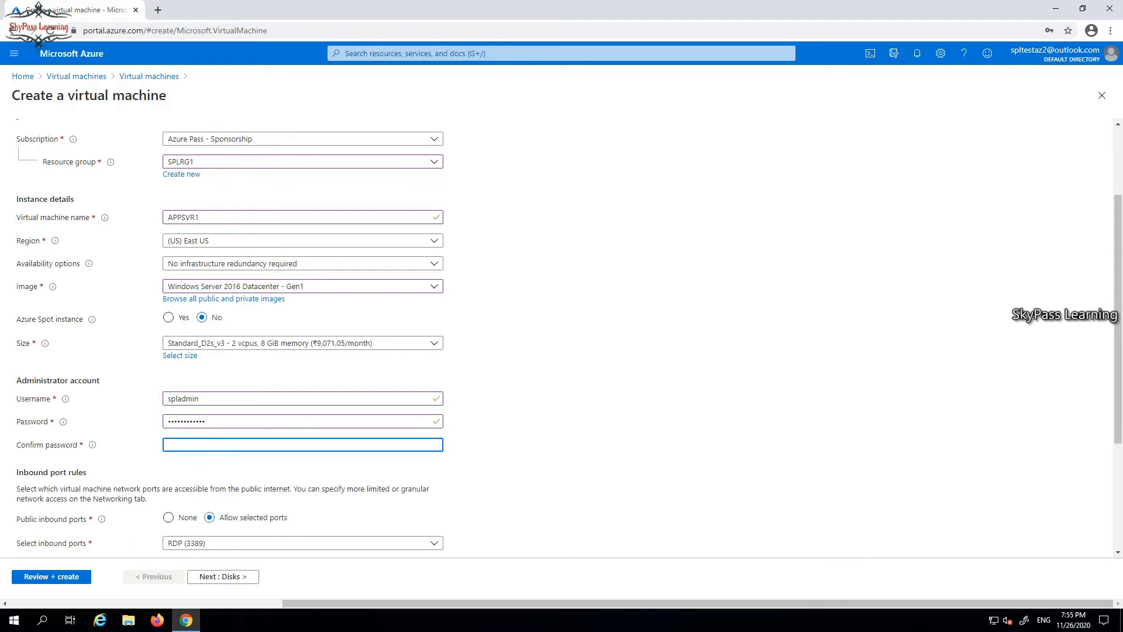
{"action": "type", "text": "P@ss"}
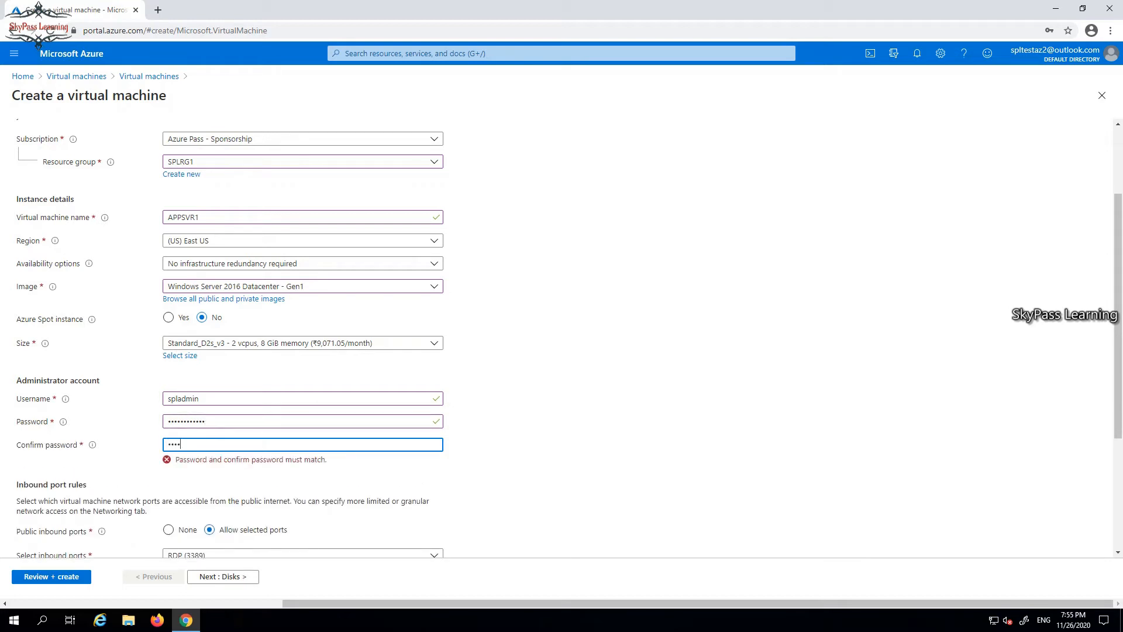
{"action": "type", "text": "w0rd123"}
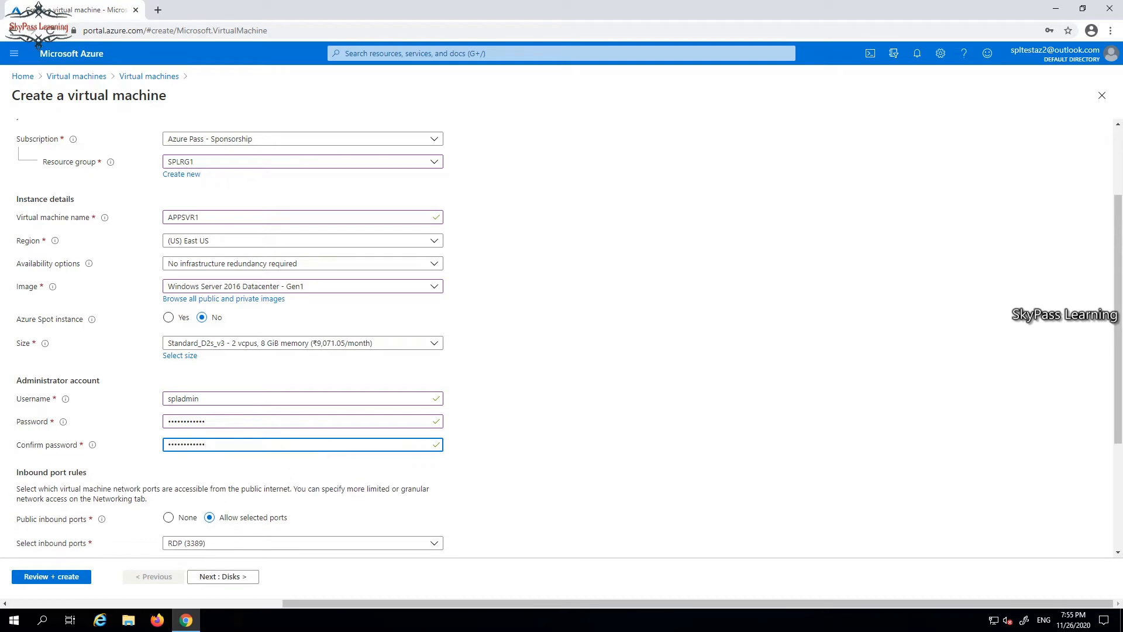
{"action": "scroll", "coordinate": [562, 340], "scroll_direction": "down", "scroll_amount": 2}
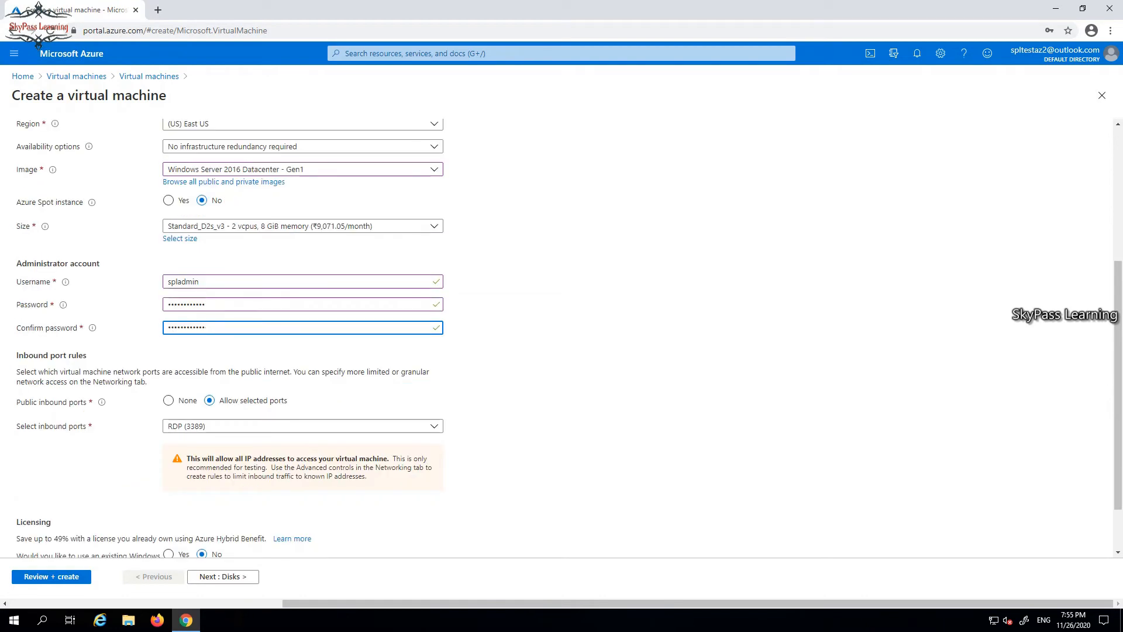
{"action": "scroll", "coordinate": [562, 332], "scroll_direction": "down", "scroll_amount": 1}
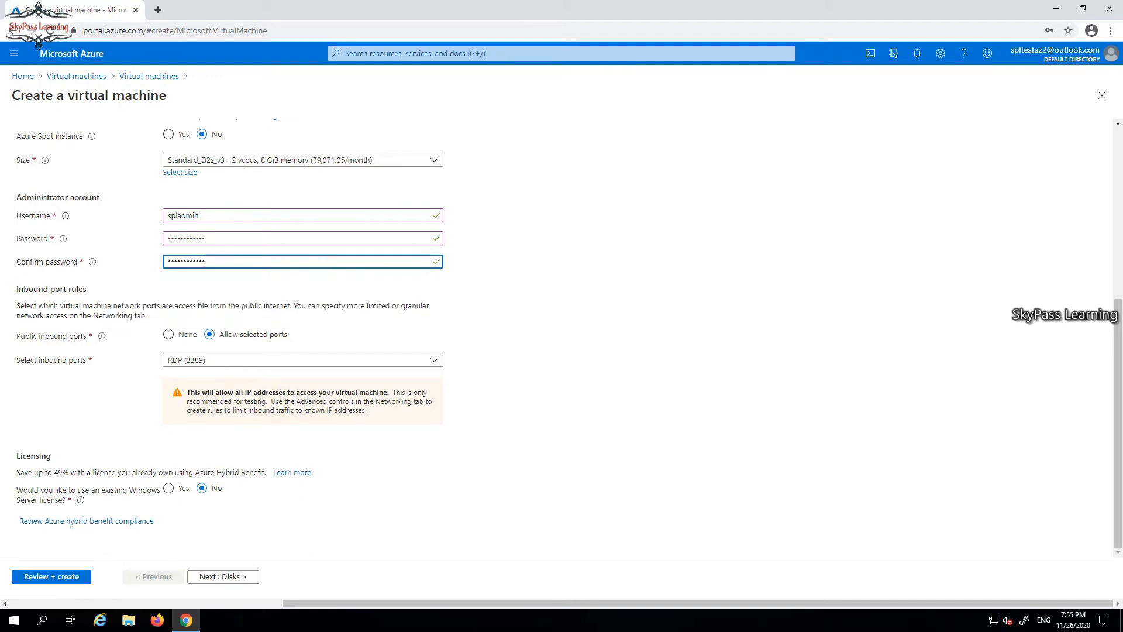
{"action": "left_click", "coordinate": [302, 360]}
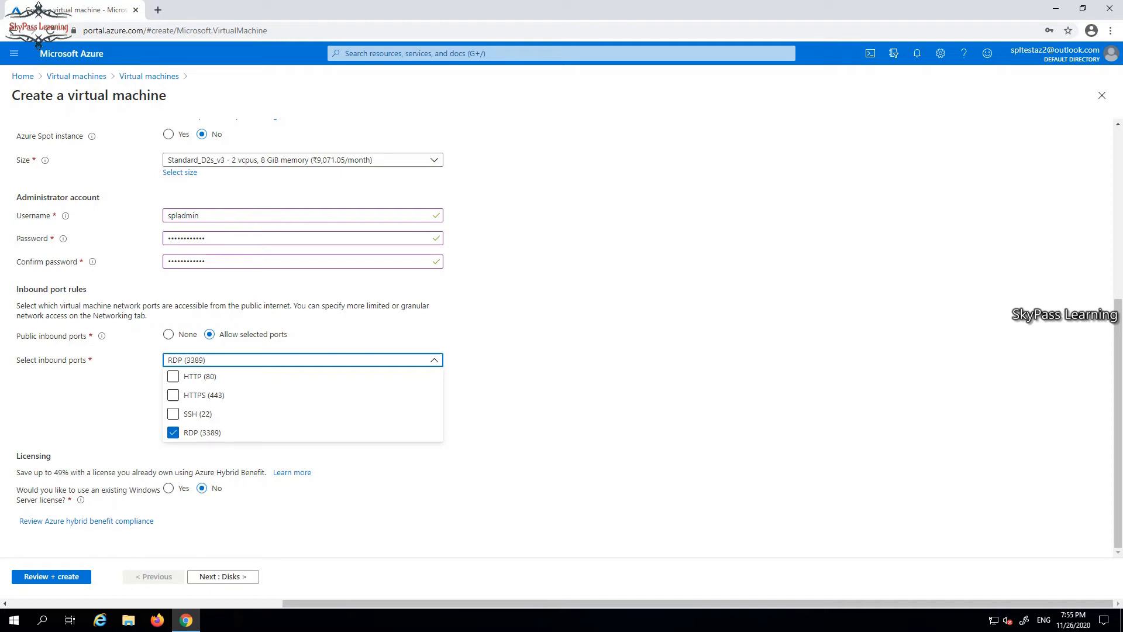
{"action": "key", "text": "Escape"}
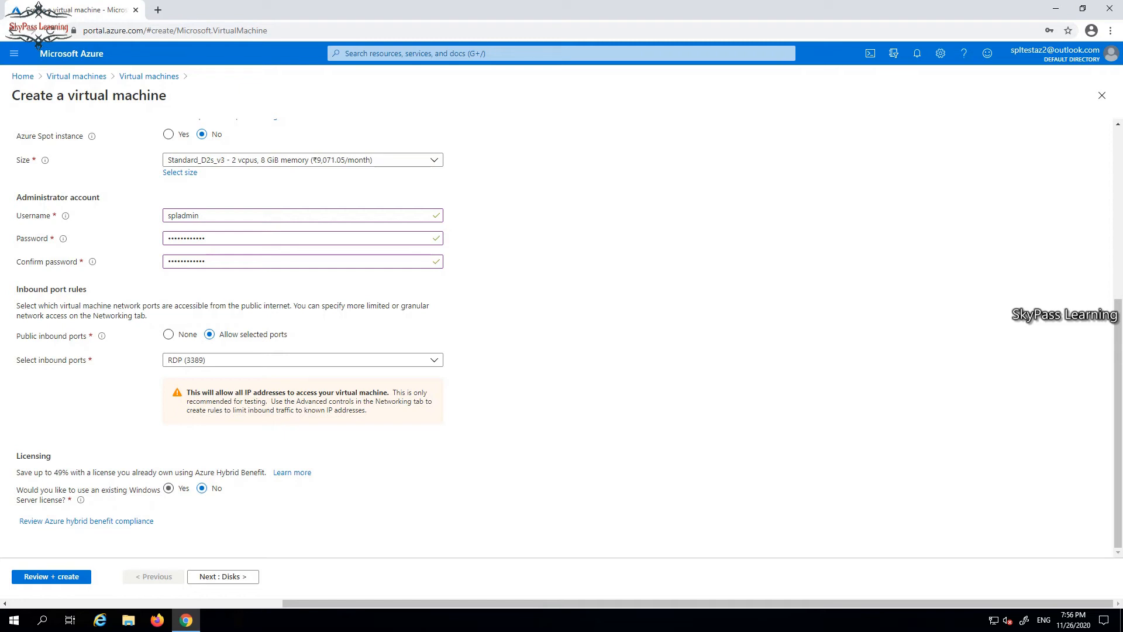
{"action": "left_click", "coordinate": [169, 488]}
{"action": "scroll", "coordinate": [561, 337], "scroll_direction": "up", "scroll_amount": 5}
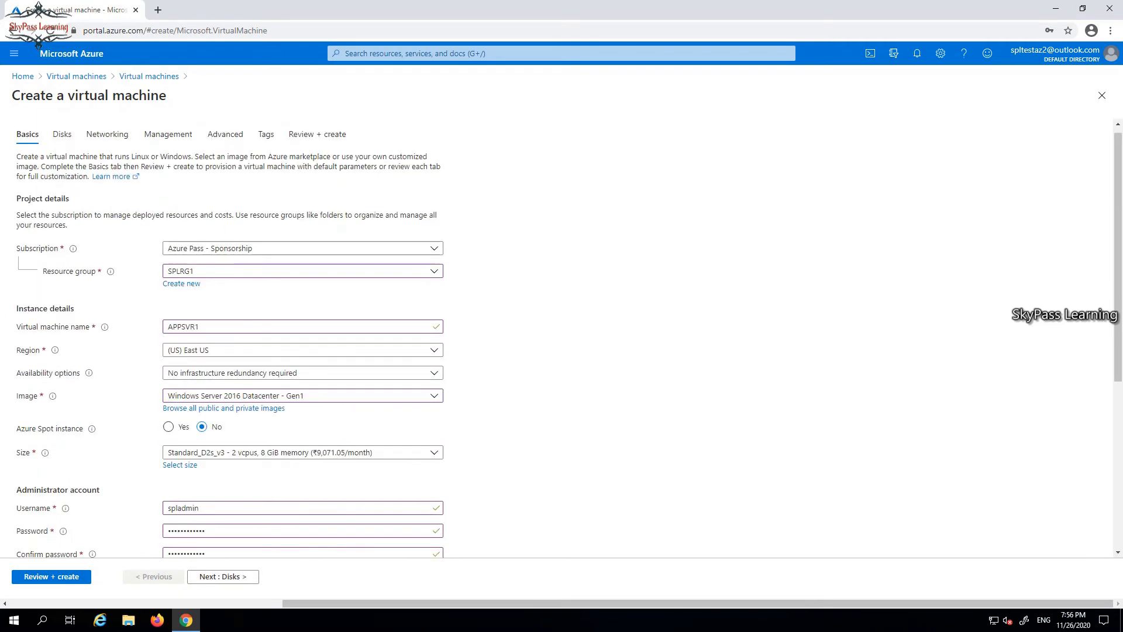
Keep the Premium SSD managed-disk defaults after checking the advanced disk options.
{"action": "scroll", "coordinate": [562, 336], "scroll_direction": "down", "scroll_amount": 4}
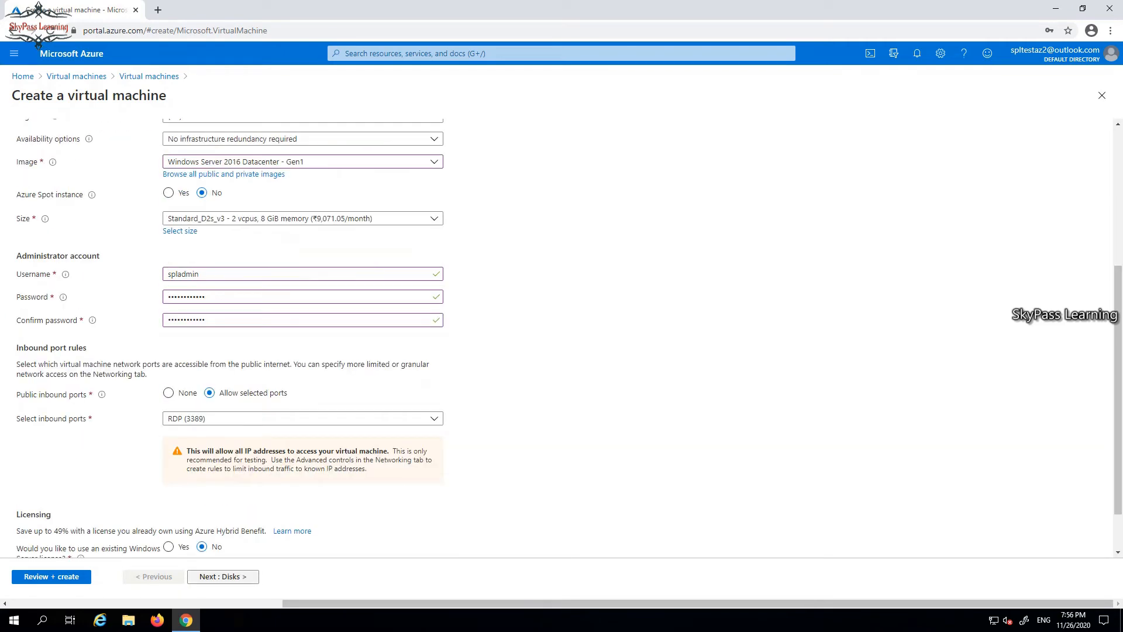
{"action": "left_click", "coordinate": [222, 576]}
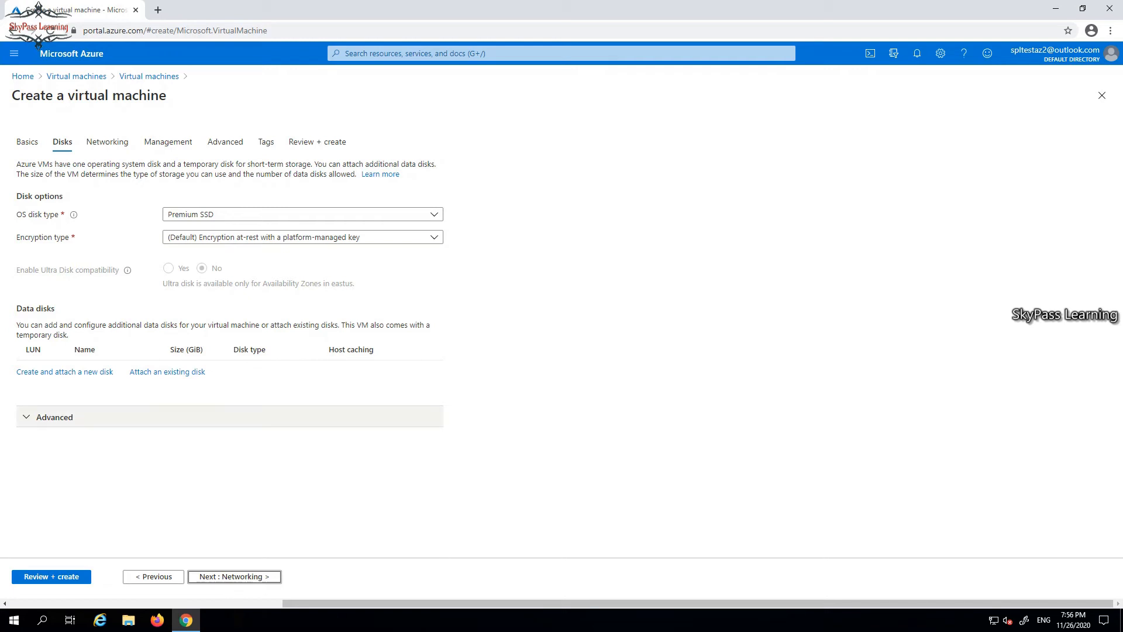
{"action": "left_click", "coordinate": [55, 417]}
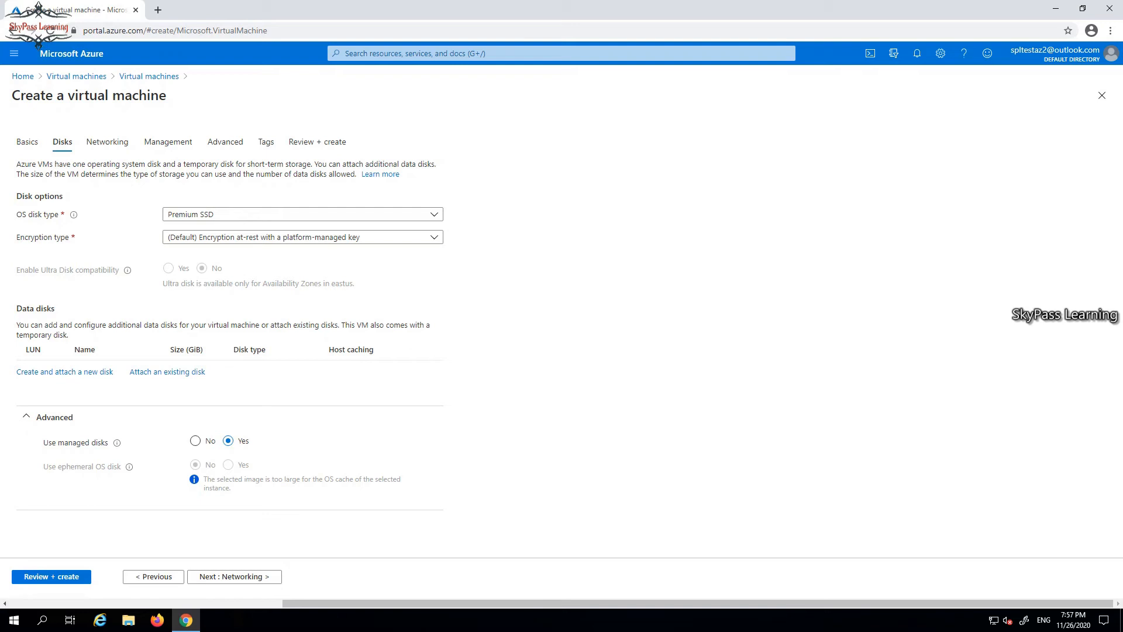
{"action": "left_click", "coordinate": [235, 576]}
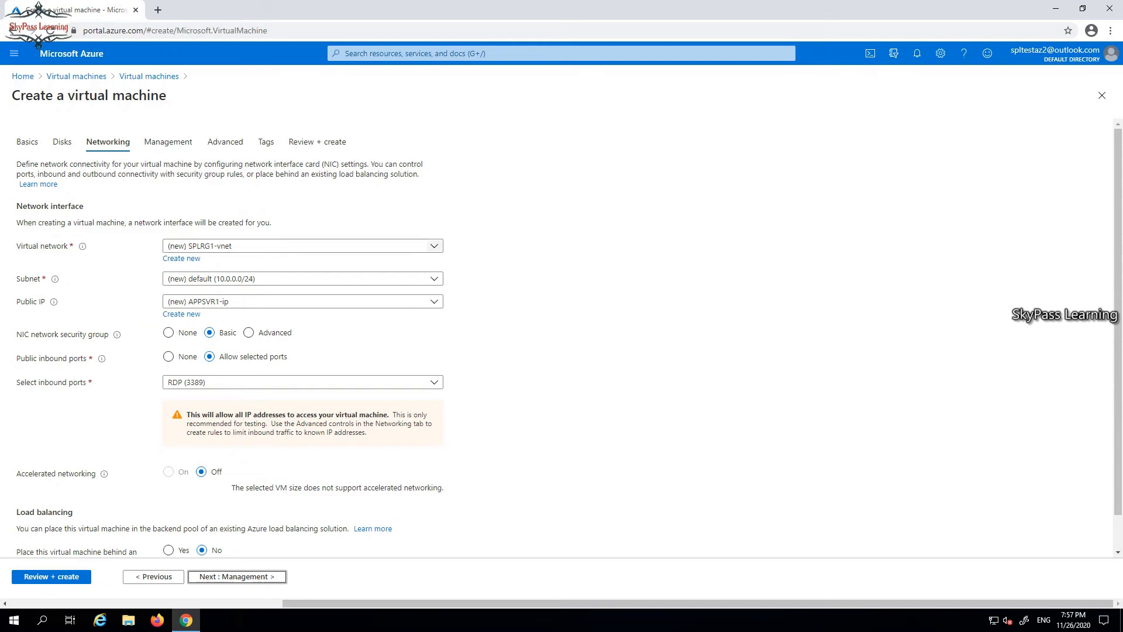
Keep network SPLRG1-vnet, subnet 10.0.0.0/24, public IP APPSVR1-ip and RDP-only inbound access.
{"action": "left_click", "coordinate": [435, 246]}
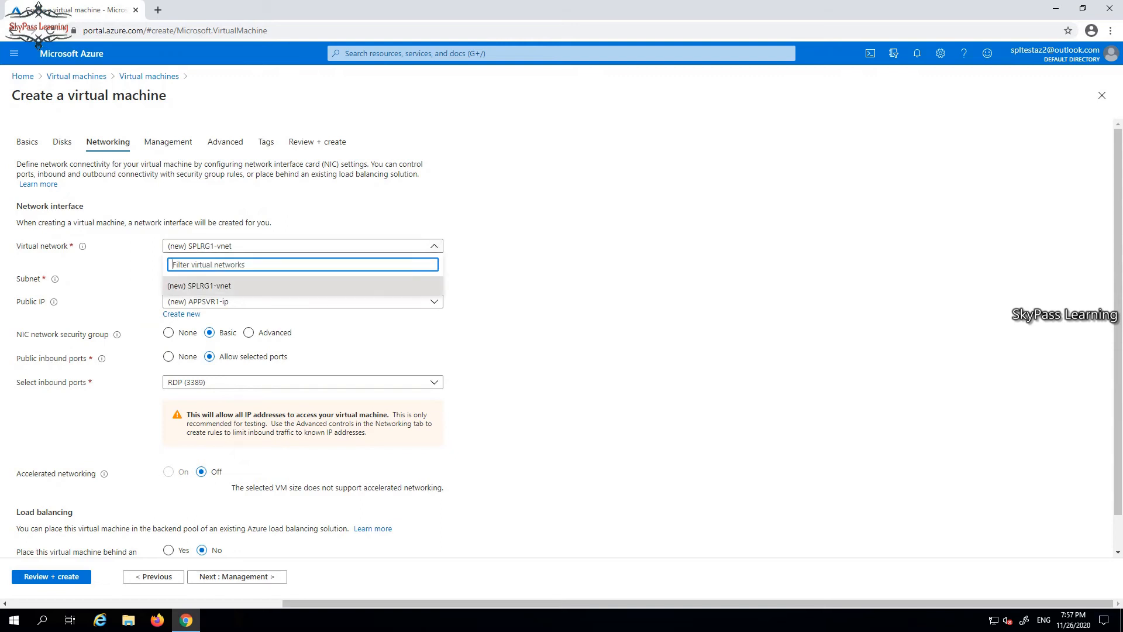
{"action": "key", "text": "Escape"}
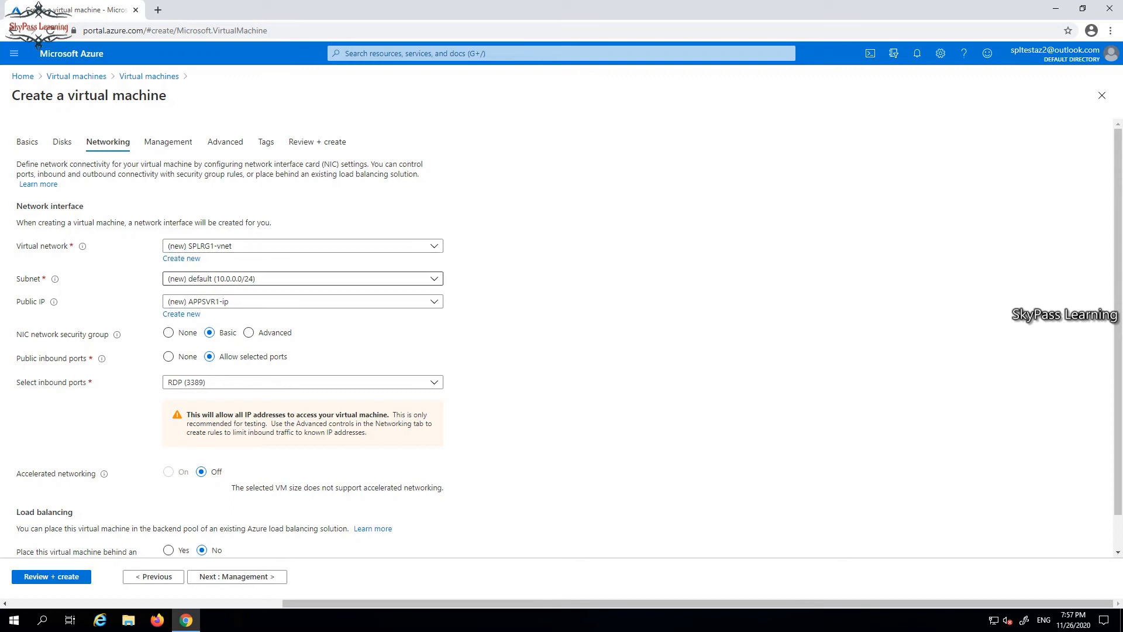
{"action": "left_click", "coordinate": [434, 279]}
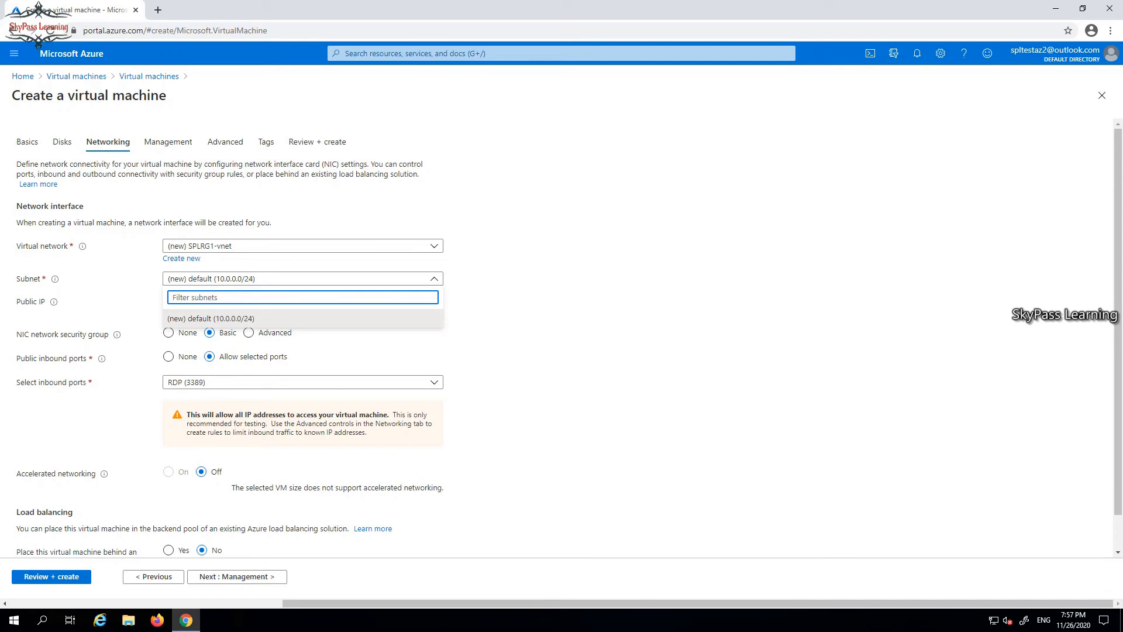
{"action": "key", "text": "Escape"}
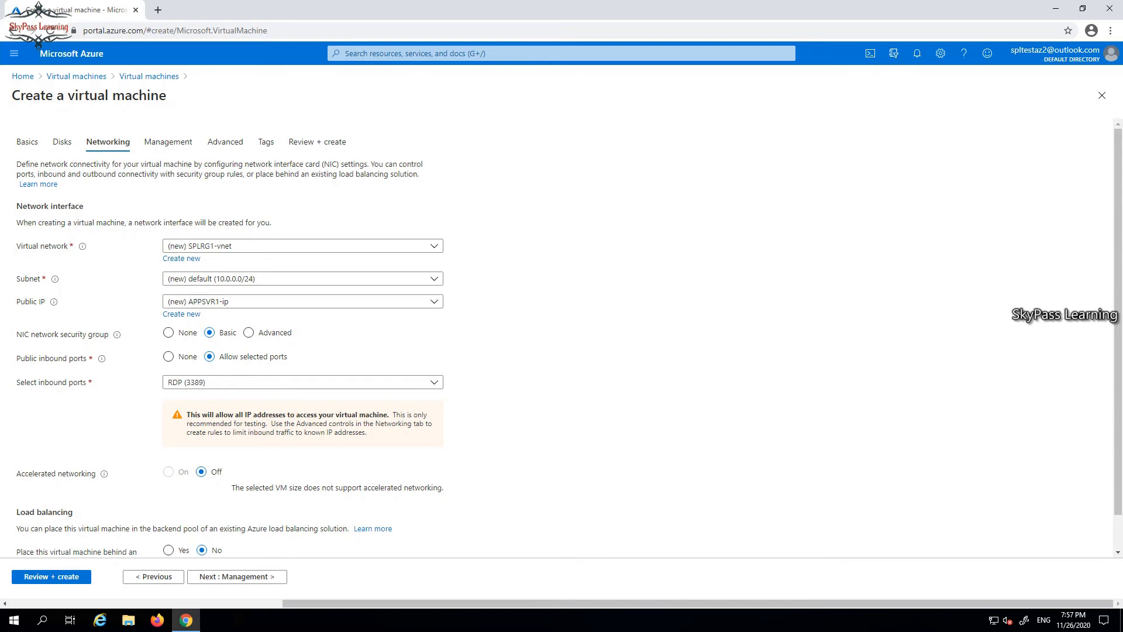
{"action": "left_click", "coordinate": [434, 301]}
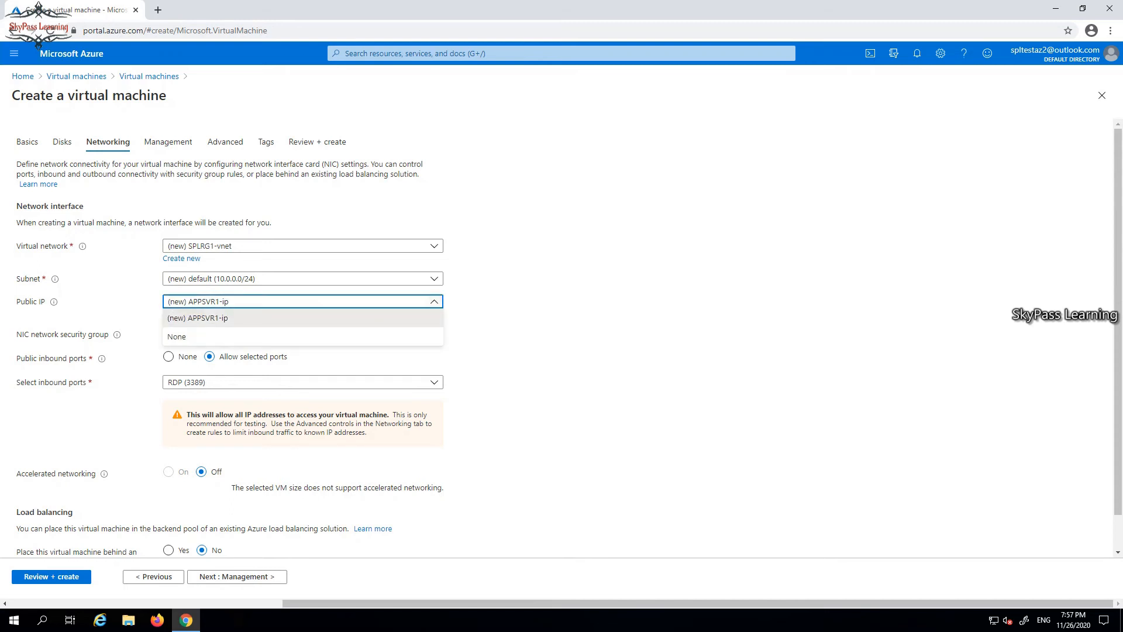
{"action": "key", "text": "Escape"}
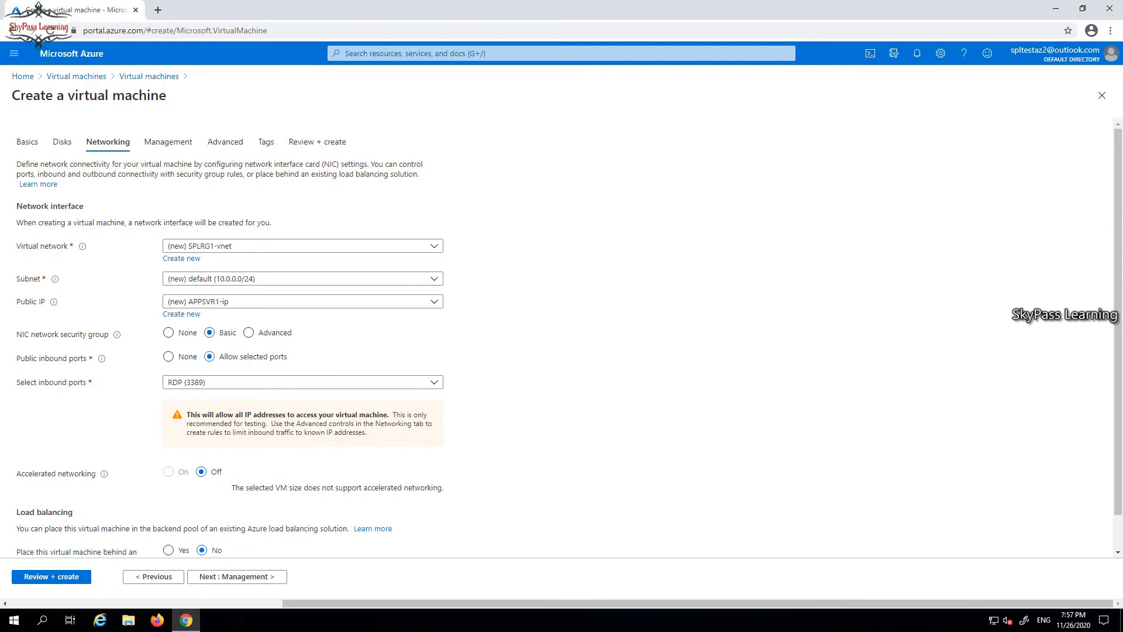
{"action": "left_click", "coordinate": [435, 382]}
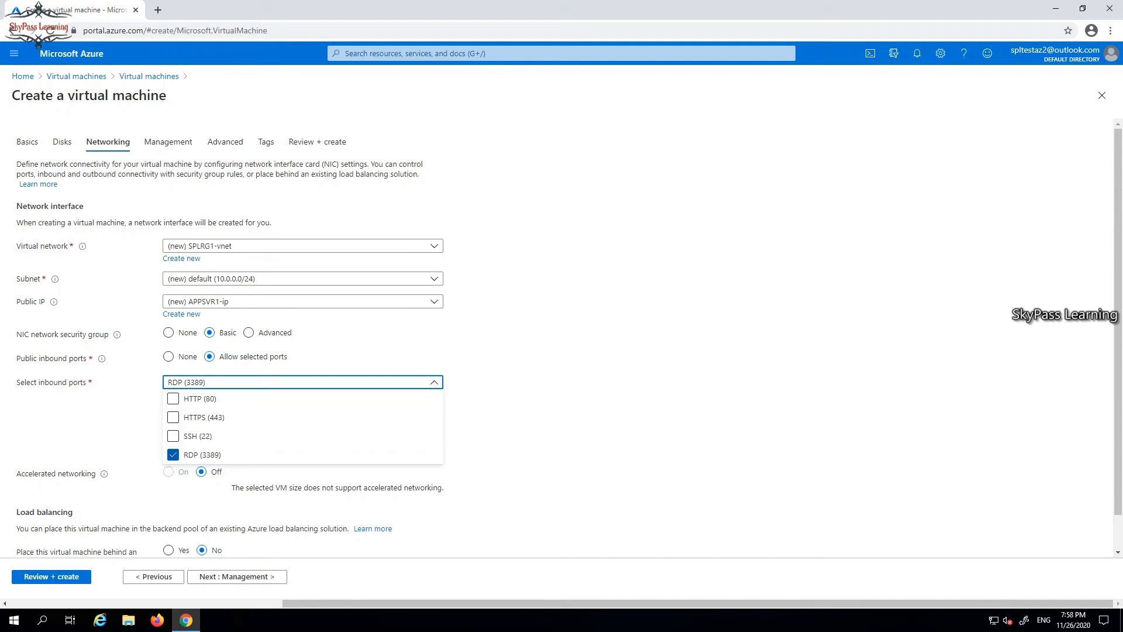
{"action": "key", "text": "Escape"}
{"action": "scroll", "coordinate": [561, 340], "scroll_direction": "down", "scroll_amount": 1}
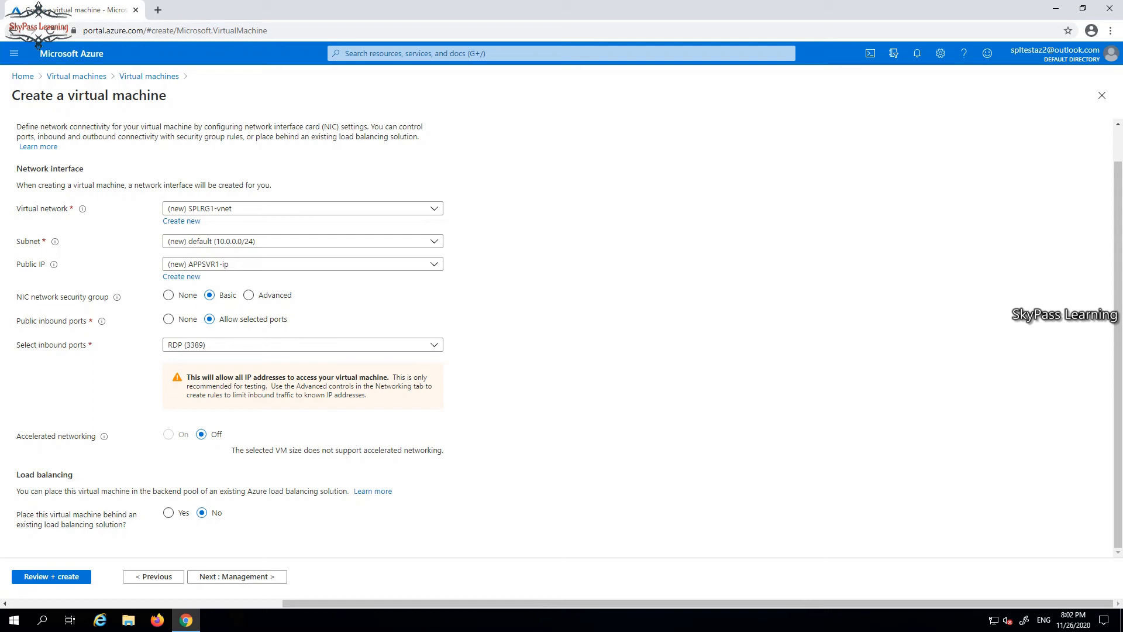
{"action": "left_click", "coordinate": [237, 576]}
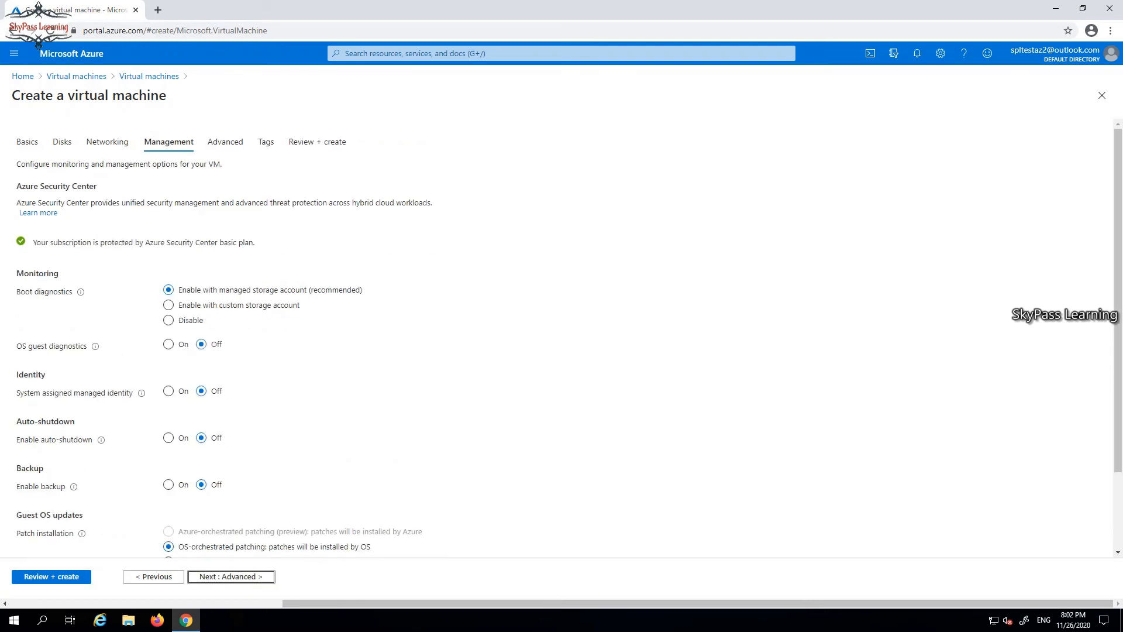
Leave Management and Advanced options at defaults, keeping VM generation Gen 1.
{"action": "scroll", "coordinate": [561, 339], "scroll_direction": "down", "scroll_amount": 2}
{"action": "scroll", "coordinate": [562, 339], "scroll_direction": "up", "scroll_amount": 2}
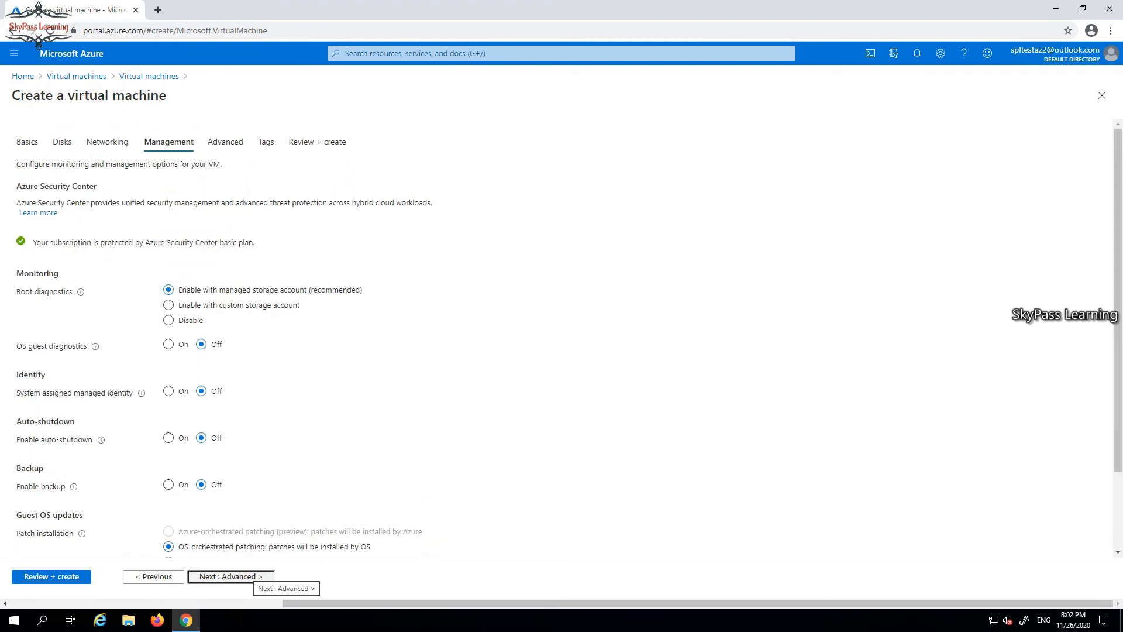
{"action": "left_click", "coordinate": [246, 577]}
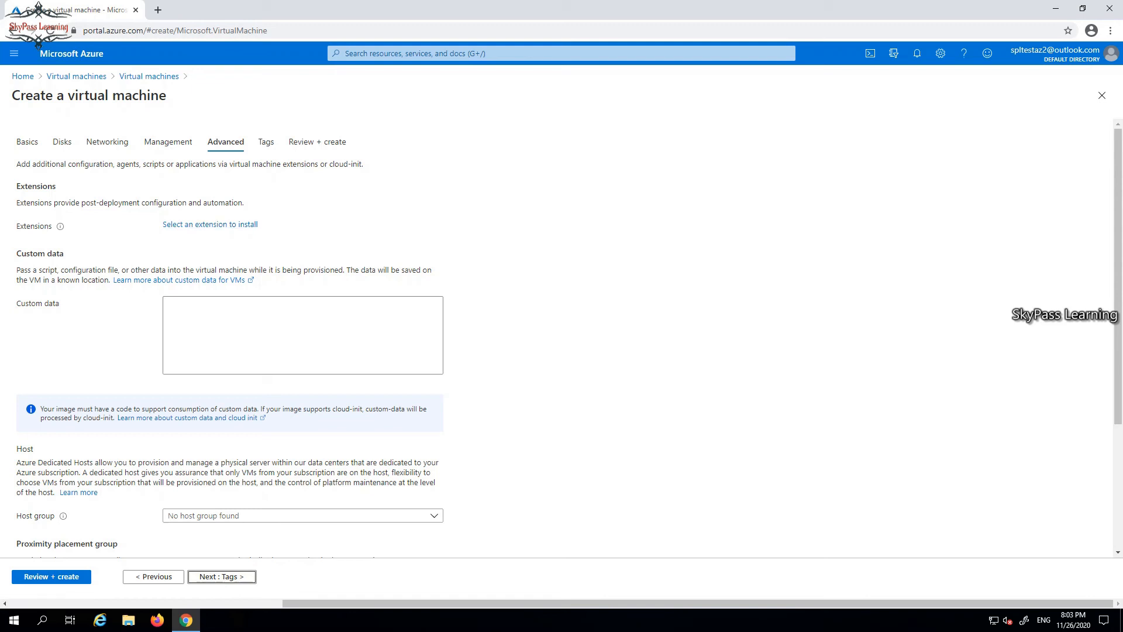
{"action": "scroll", "coordinate": [561, 339], "scroll_direction": "down", "scroll_amount": 3}
{"action": "scroll", "coordinate": [562, 334], "scroll_direction": "down", "scroll_amount": 1}
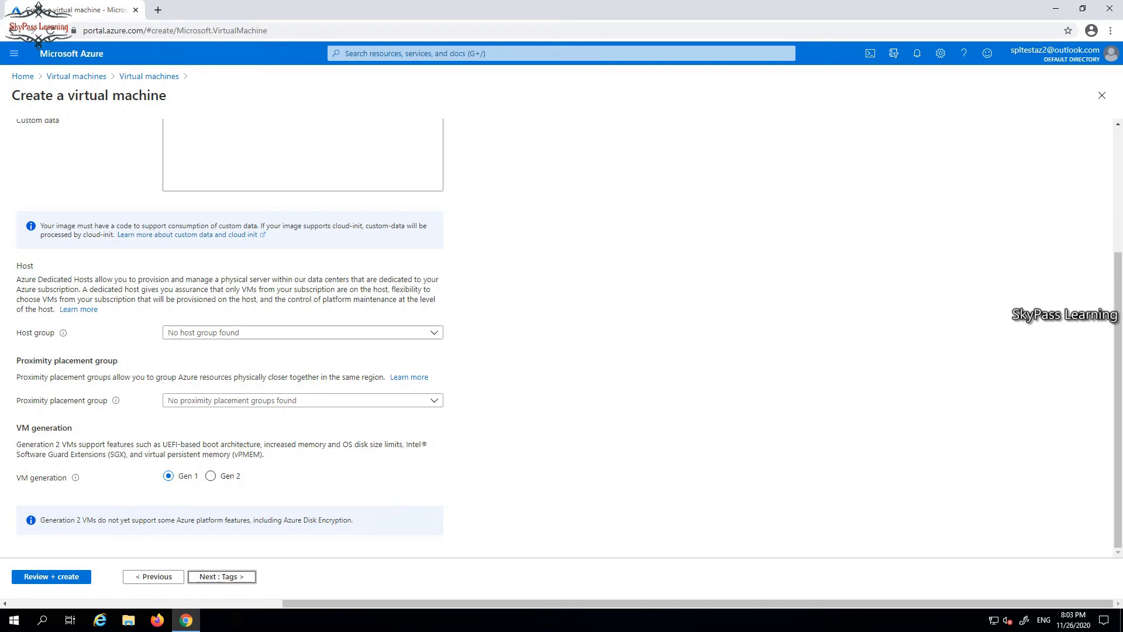
{"action": "left_click", "coordinate": [222, 577]}
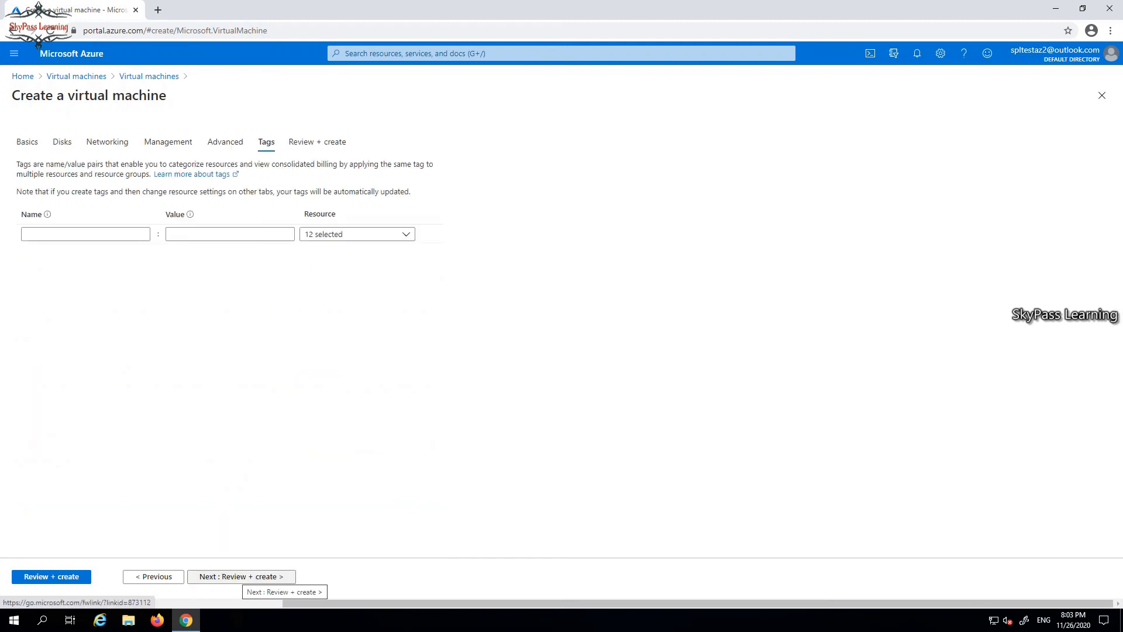
Skip tags and run Review + create until Validation passed appears.
{"action": "left_click", "coordinate": [241, 576]}
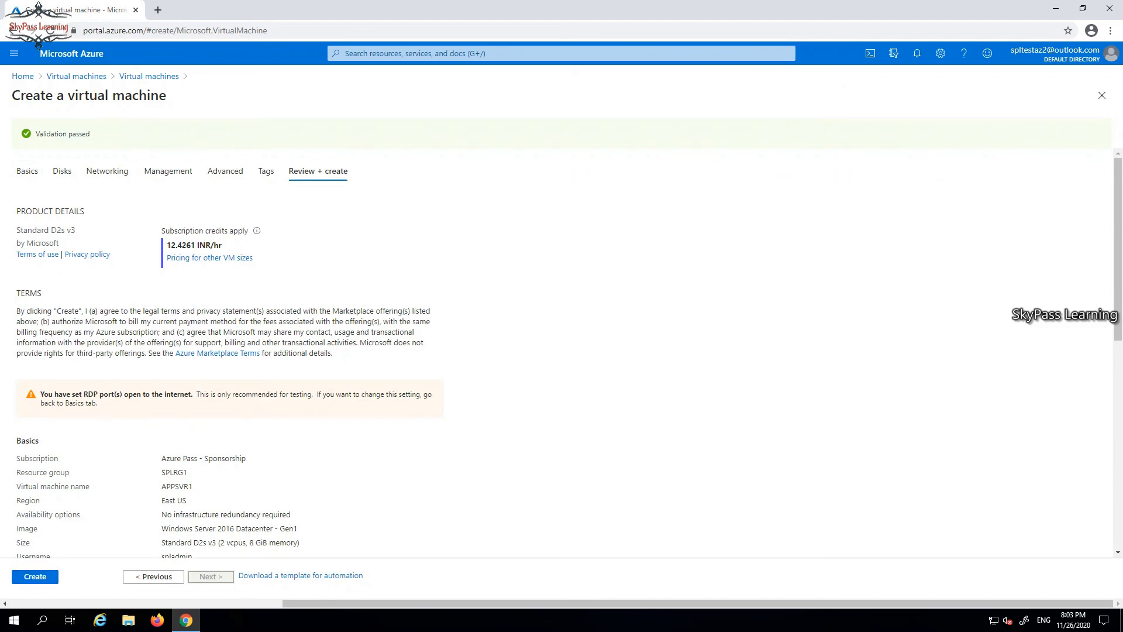
Look over the APPSVR1 review summary and submit Create to deploy it.
{"action": "scroll", "coordinate": [561, 351], "scroll_direction": "down", "scroll_amount": 5}
{"action": "scroll", "coordinate": [561, 351], "scroll_direction": "down", "scroll_amount": 3}
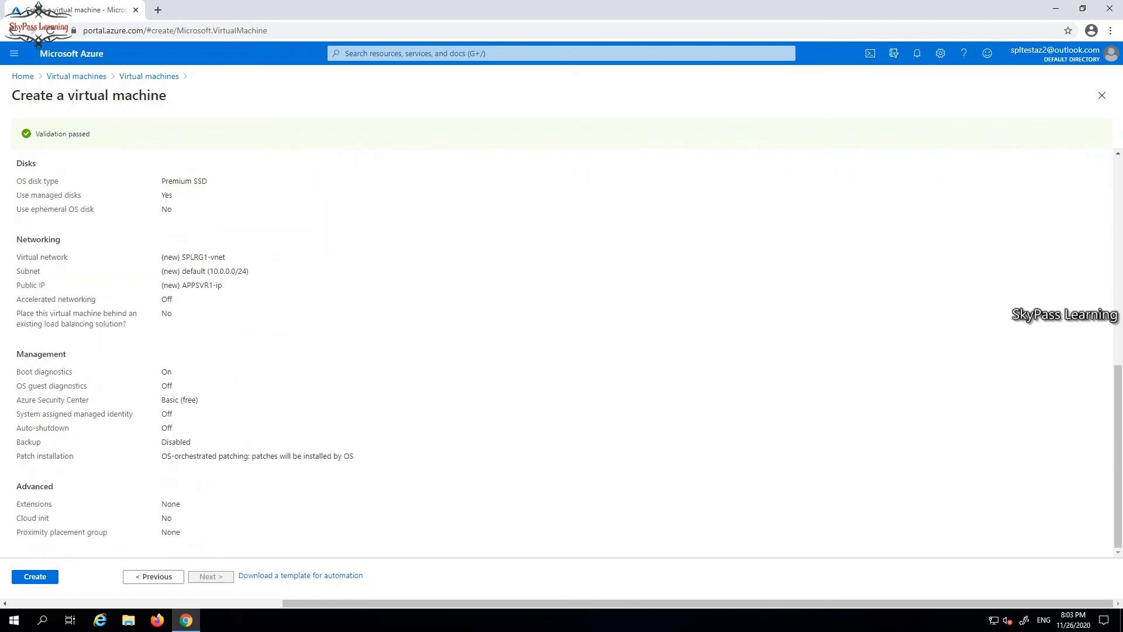
{"action": "scroll", "coordinate": [561, 351], "scroll_direction": "up", "scroll_amount": 8}
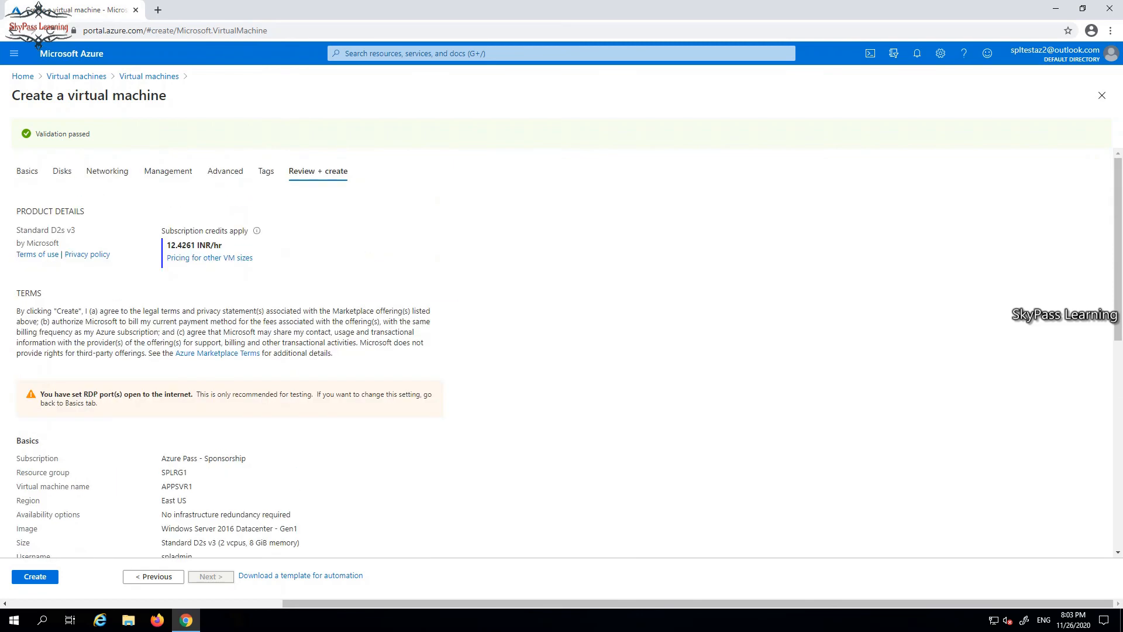
{"action": "scroll", "coordinate": [562, 351], "scroll_direction": "down", "scroll_amount": 8}
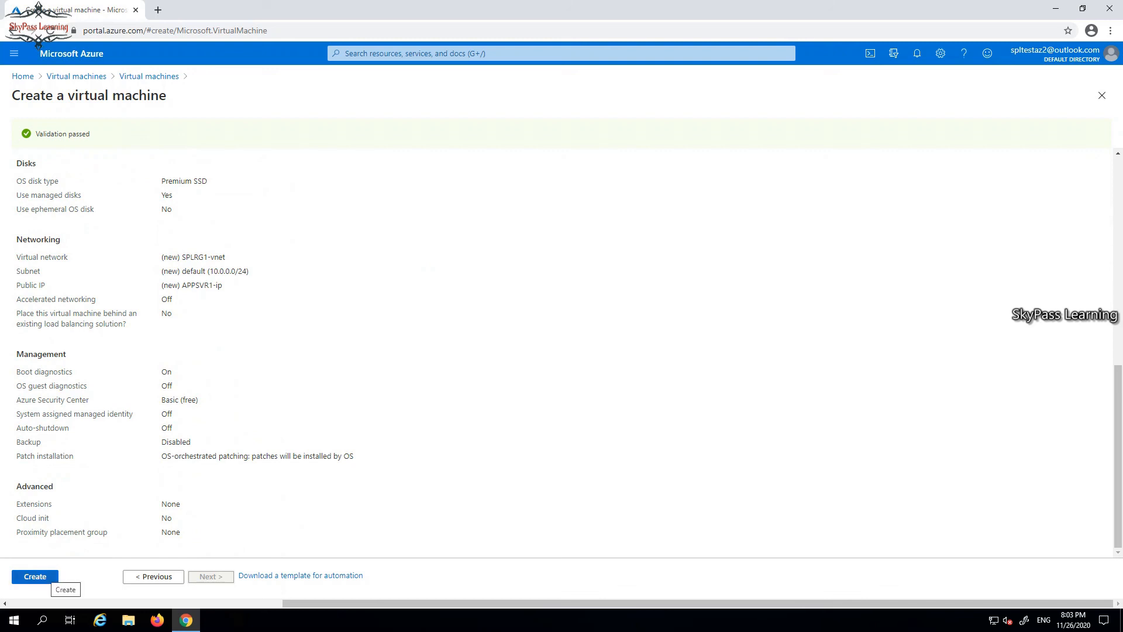
{"action": "left_click", "coordinate": [51, 577]}
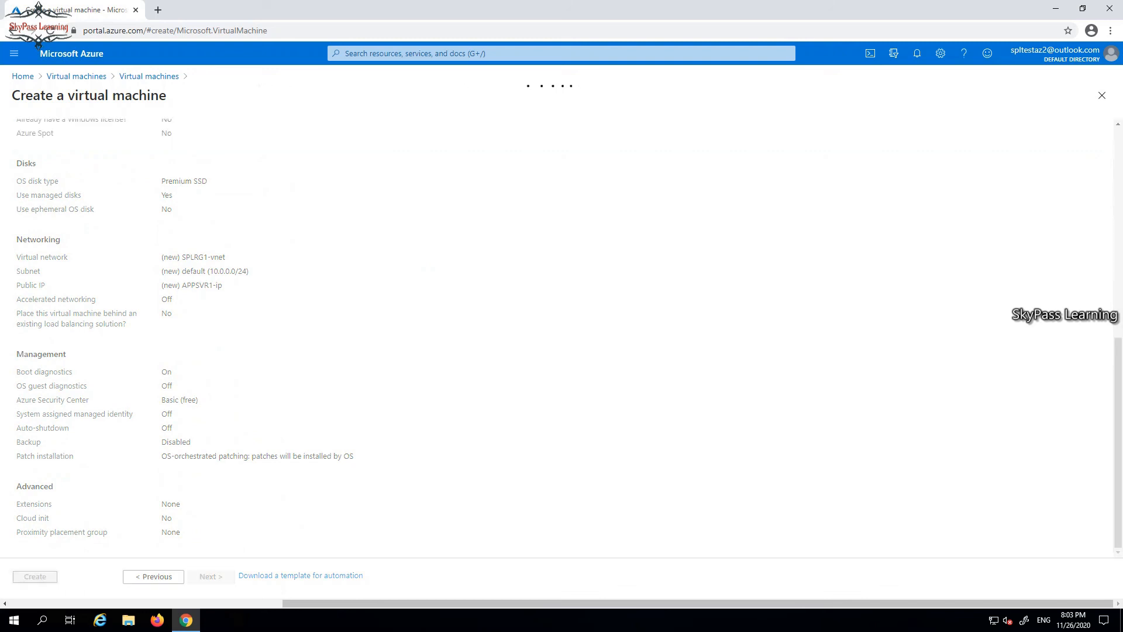